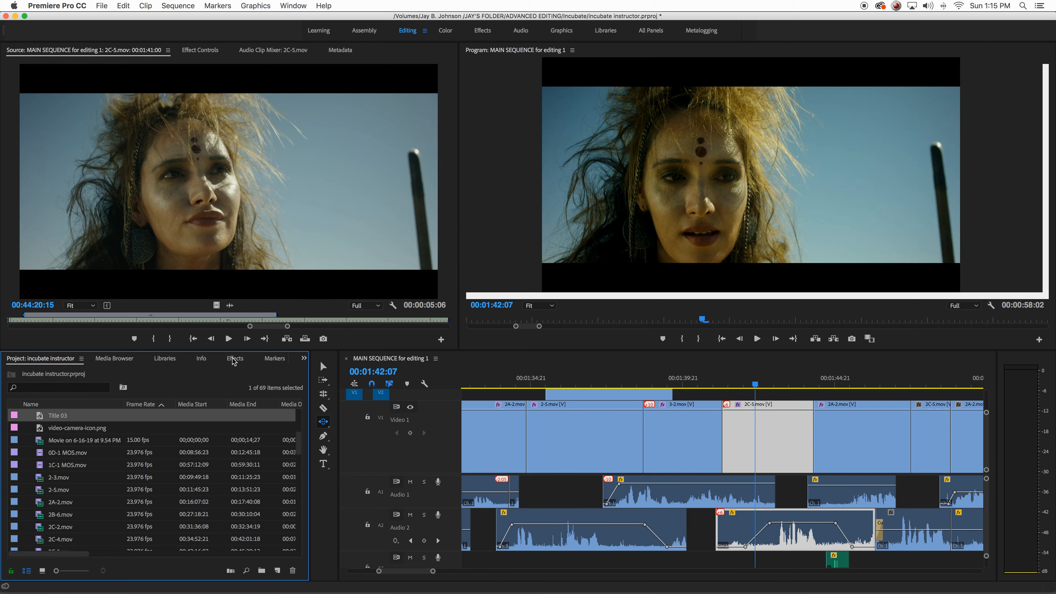
# Add a Cross Dissolve video transition at the cut between the 2C-5.mov and 2A-2.mov clips on Video 1
pyautogui.click(234, 360)
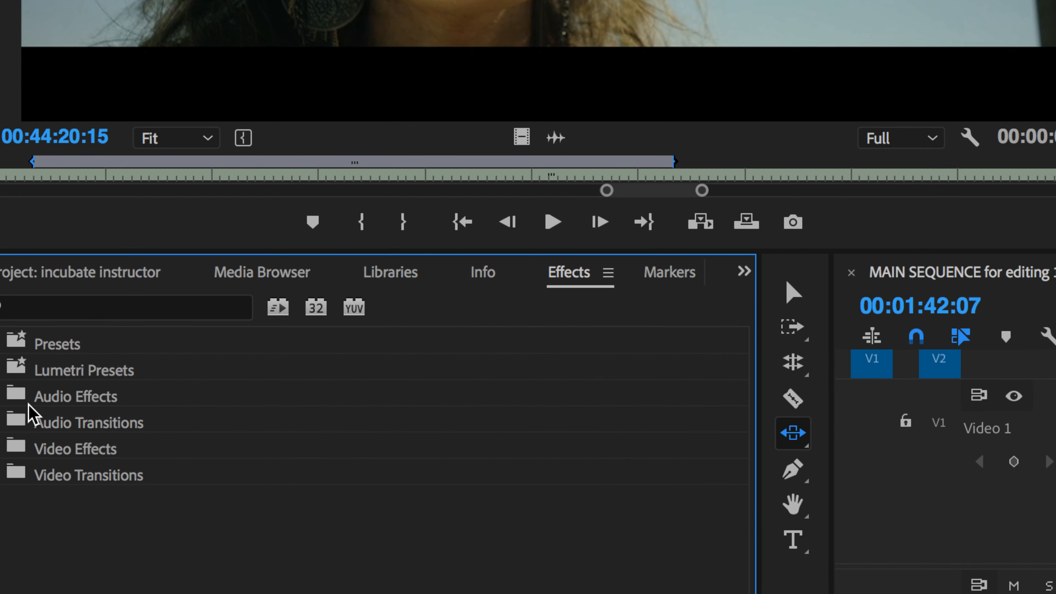
pyautogui.press('space')
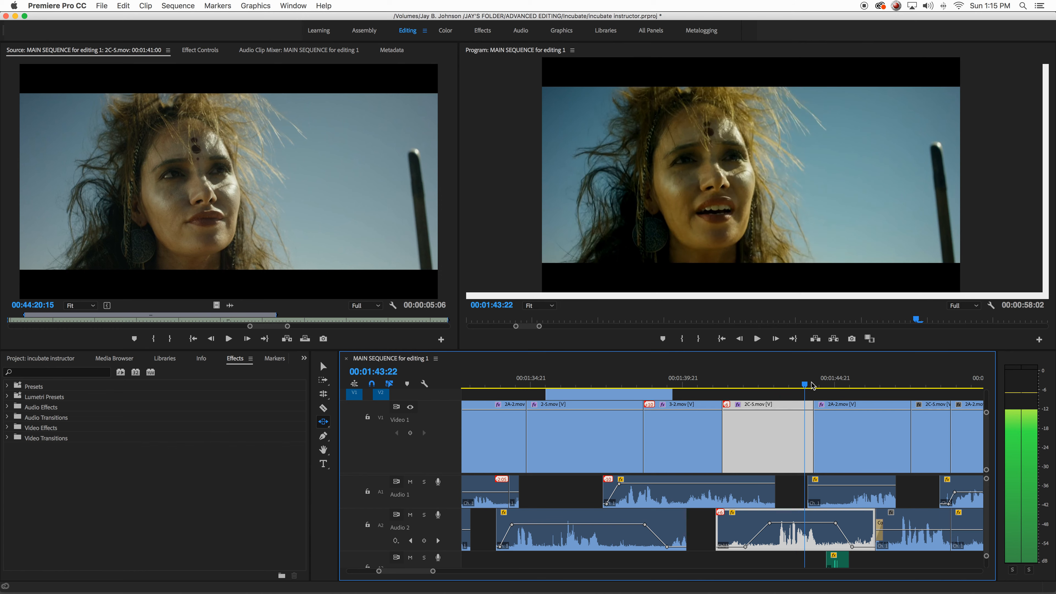
pyautogui.click(816, 382)
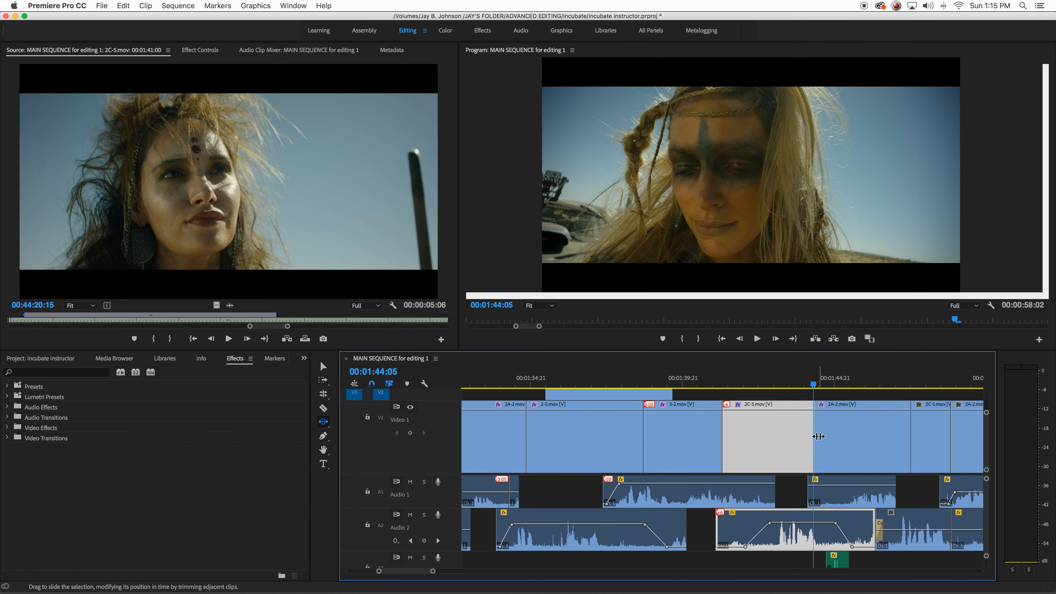
pyautogui.click(7, 438)
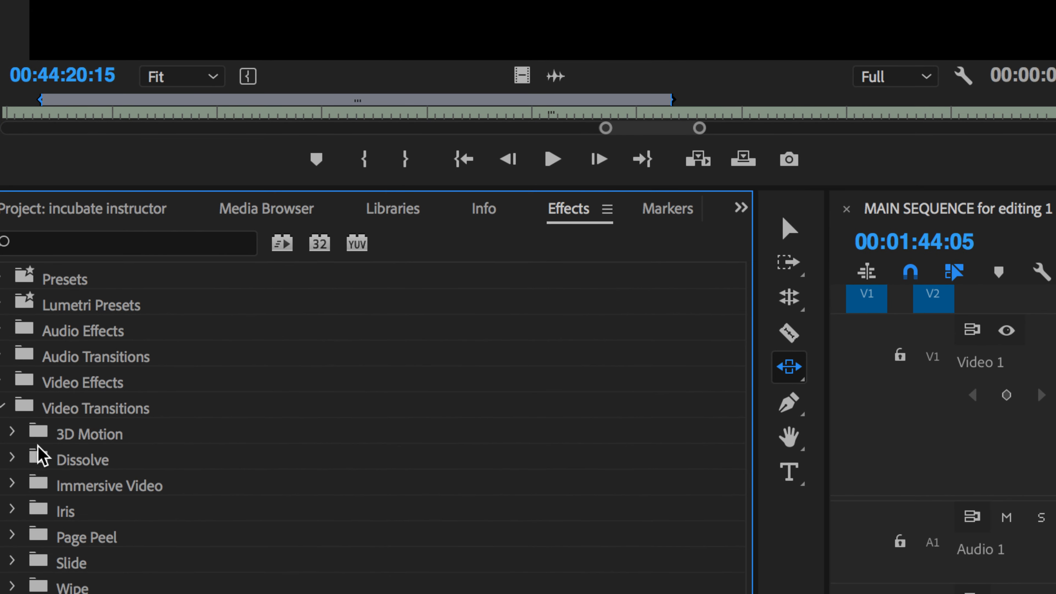
pyautogui.click(12, 459)
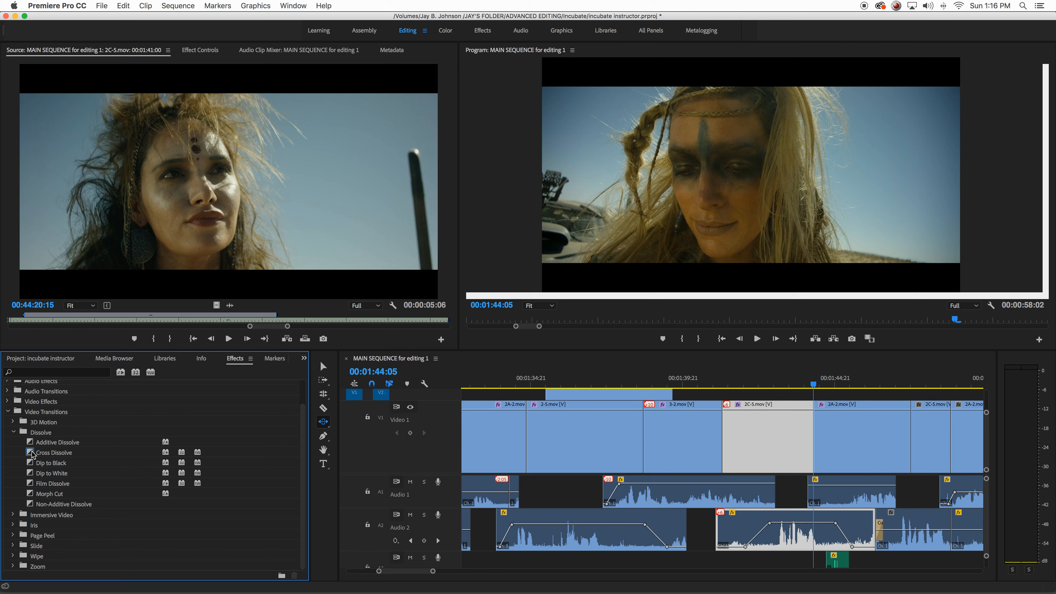
pyautogui.moveTo(33, 454); pyautogui.dragTo(814, 437)
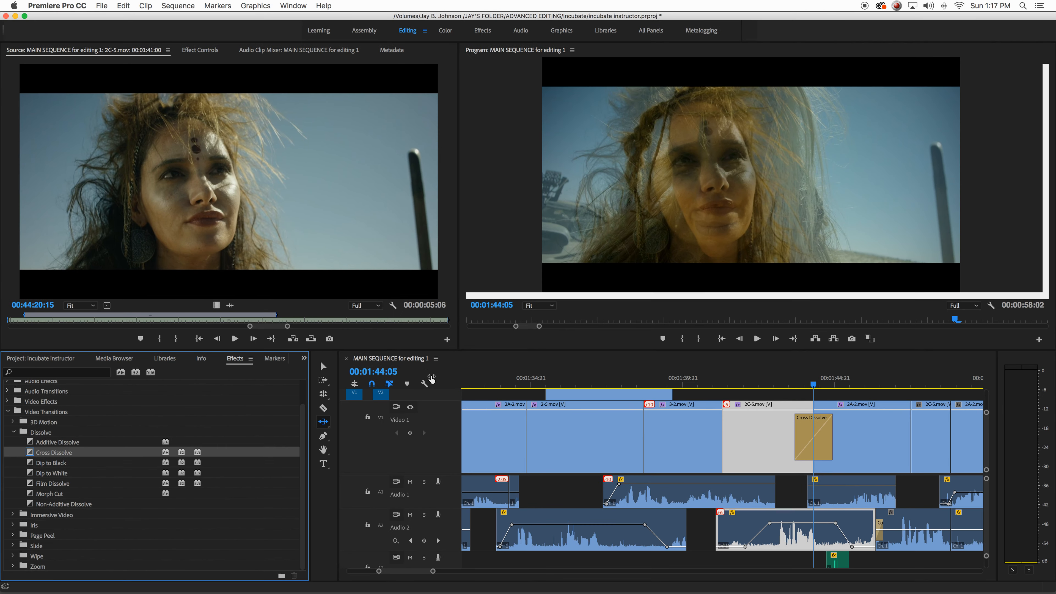
# Widen the Cross Dissolve between 2C-5.mov and 2A-2.mov with the Selection tool, and set its duration to 20 frames
pyautogui.click(324, 366)
pyautogui.moveTo(797, 436); pyautogui.dragTo(792, 436)
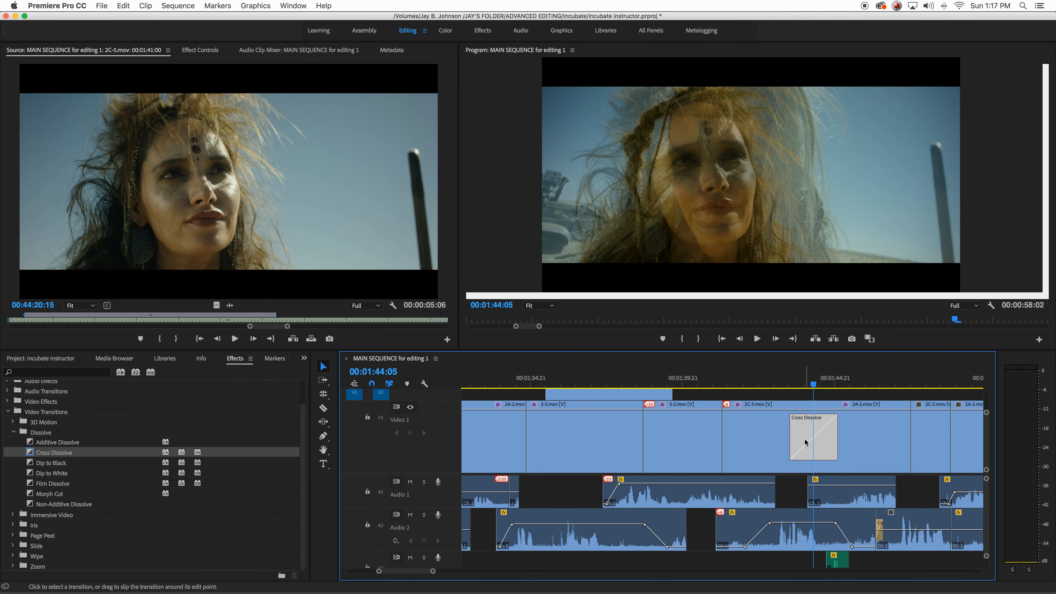
pyautogui.doubleClick(805, 441)
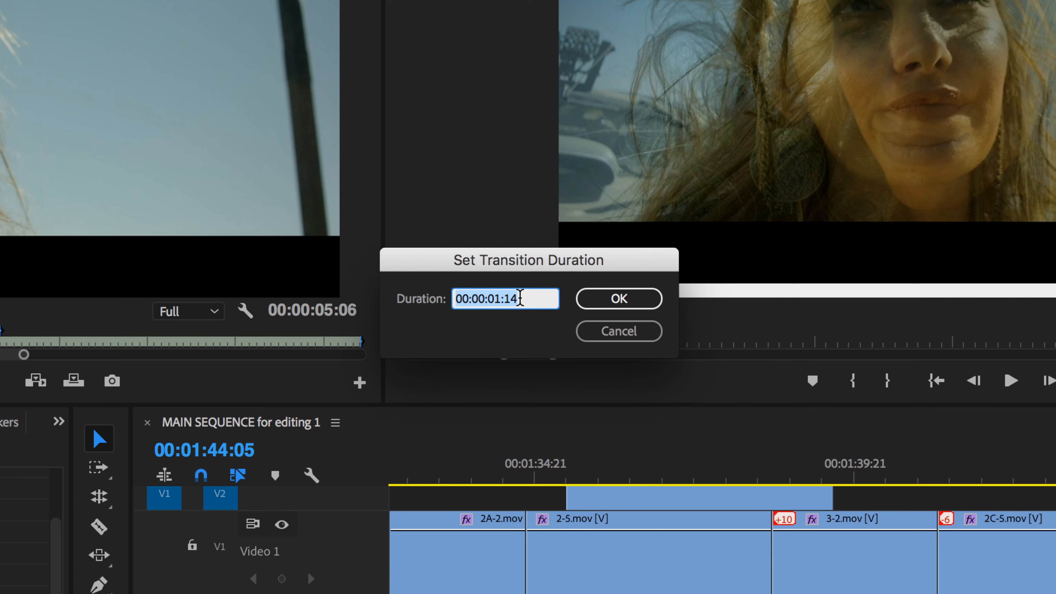
pyautogui.click(520, 298)
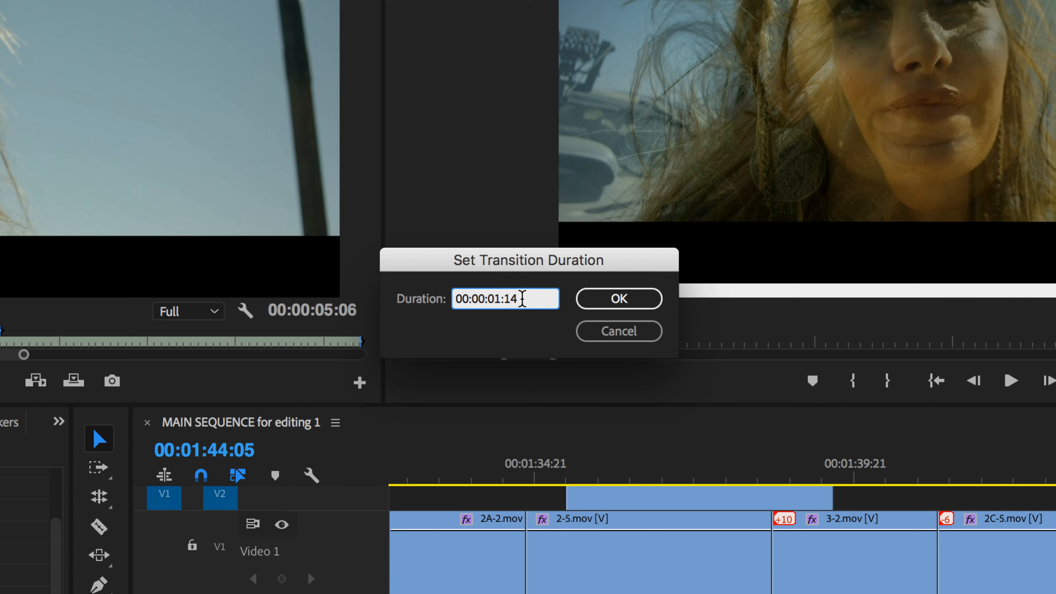
pyautogui.moveTo(504, 299)
pyautogui.mouseDown()
pyautogui.moveTo(517, 298)
pyautogui.moveTo(501, 300)
pyautogui.mouseUp()
pyautogui.click(526, 299)
pyautogui.write('20')
pyautogui.click(494, 299)
pyautogui.write('0')
pyautogui.press('BackSpace')
pyautogui.write(':')
pyautogui.click(620, 301)
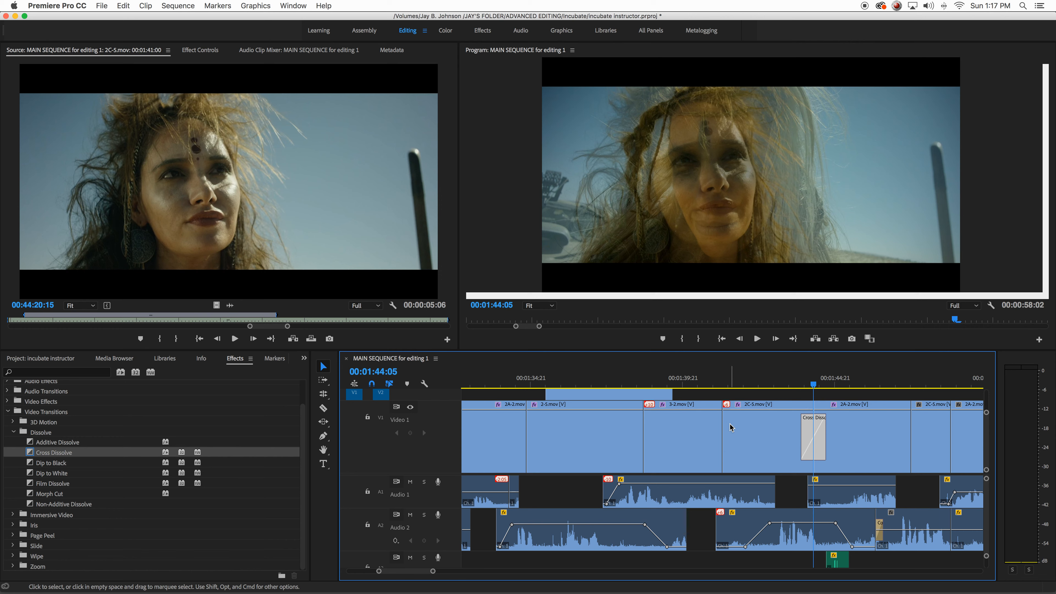
# Apply the default Cross Dissolve at the cut between the 3-2.mov and 2C-5.mov clips on Video 1
pyautogui.click(844, 428)
pyautogui.click(819, 426)
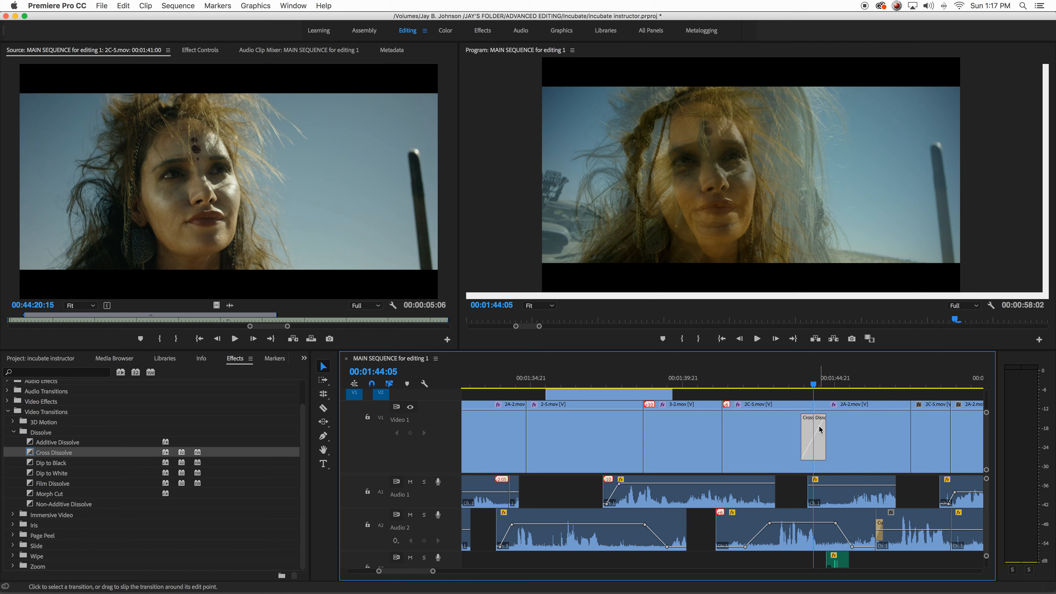
pyautogui.click(721, 433)
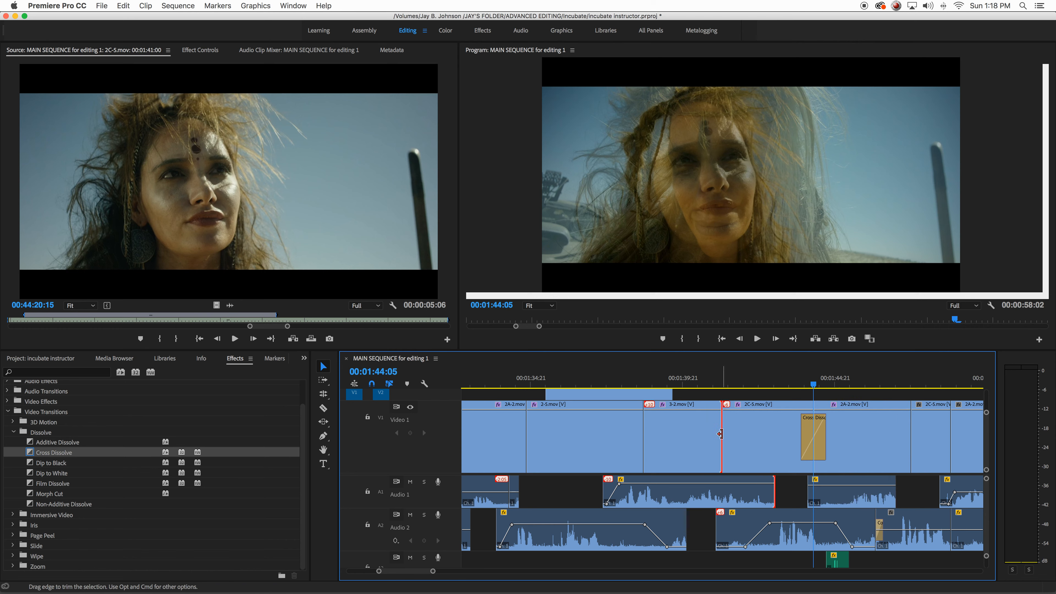
pyautogui.press('super+d')
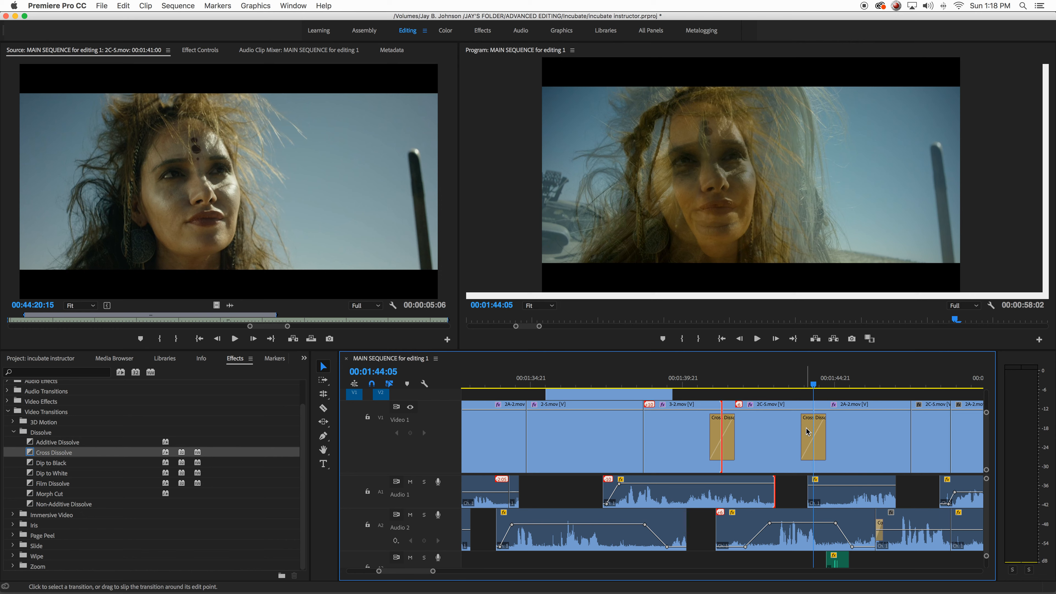
pyautogui.click(727, 433)
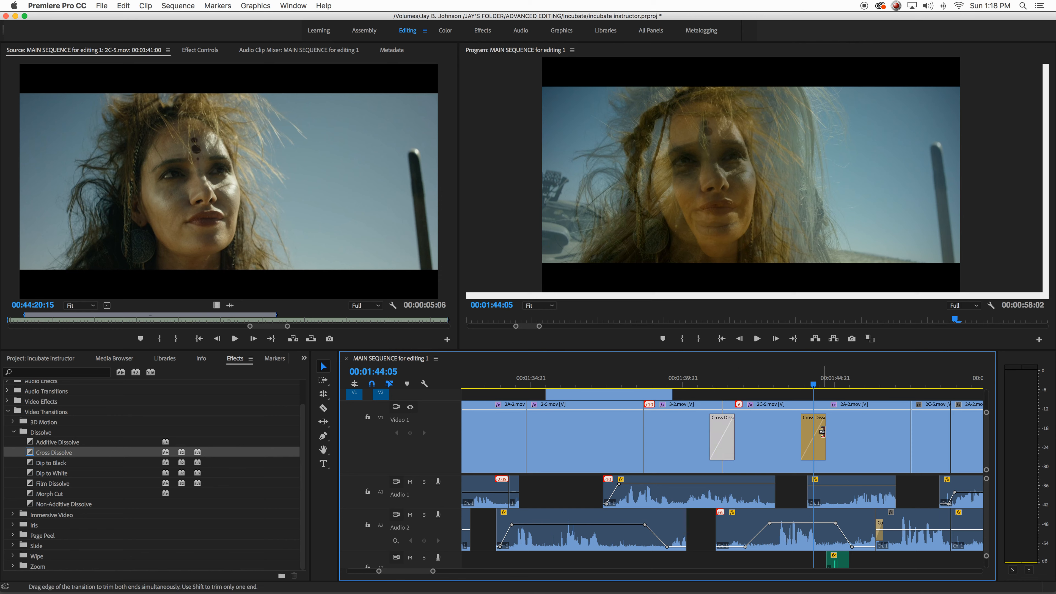
# Lengthen the dissolve between 2C-5.mov and 2A-2.mov, and apply the default transition at the cut at the end of 2A-2.mov
pyautogui.moveTo(823, 431); pyautogui.dragTo(840, 436)
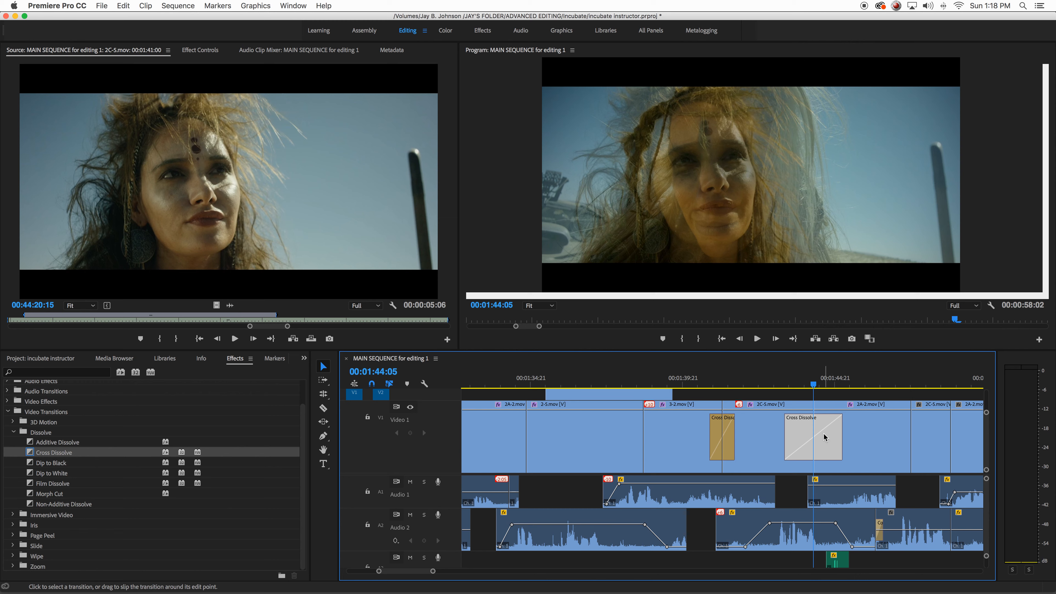
pyautogui.click(911, 437)
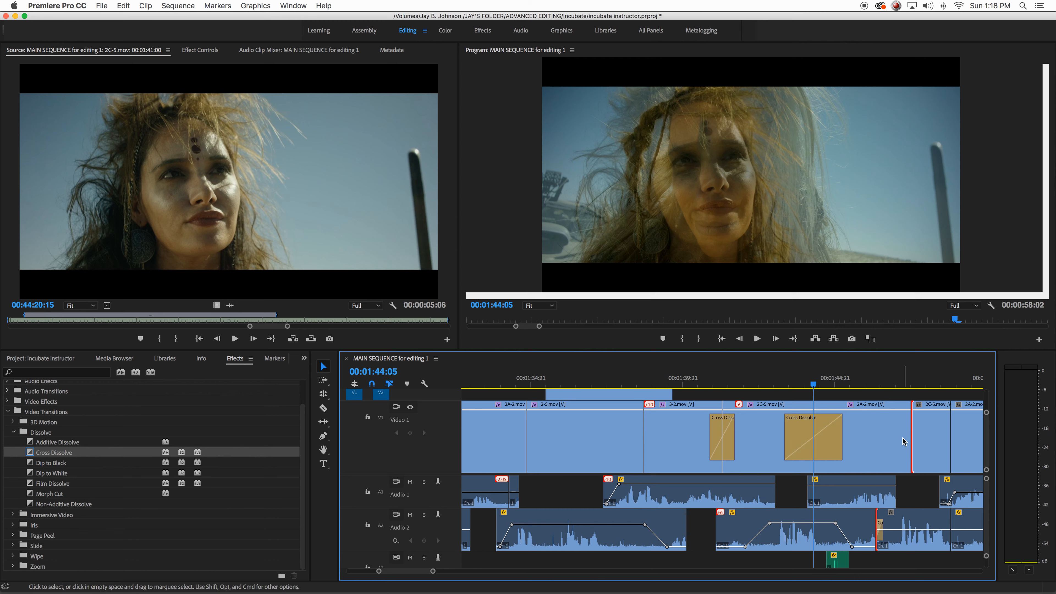
pyautogui.press('super+d')
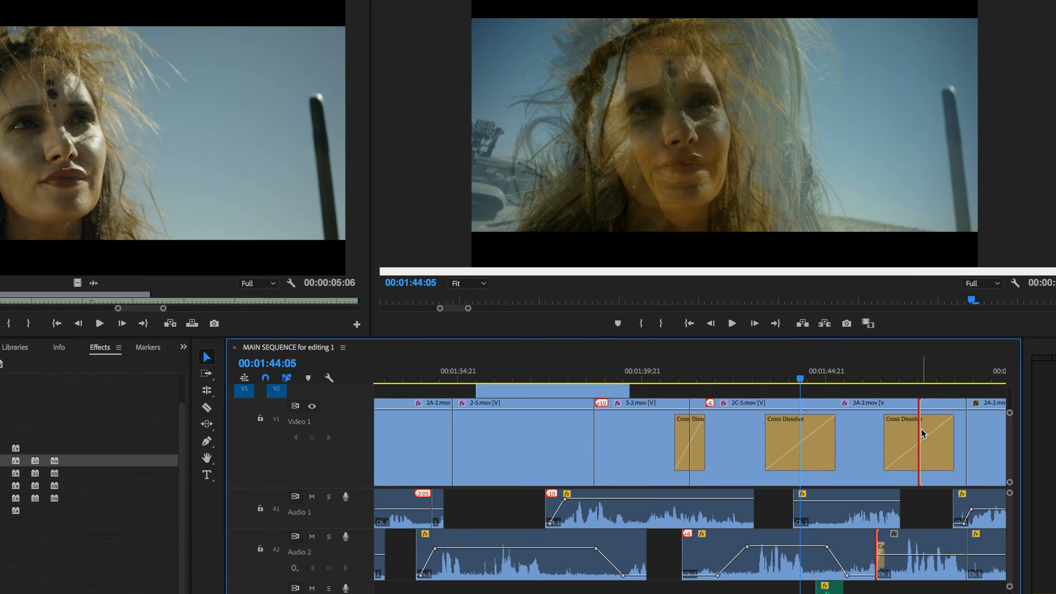
pyautogui.click(895, 437)
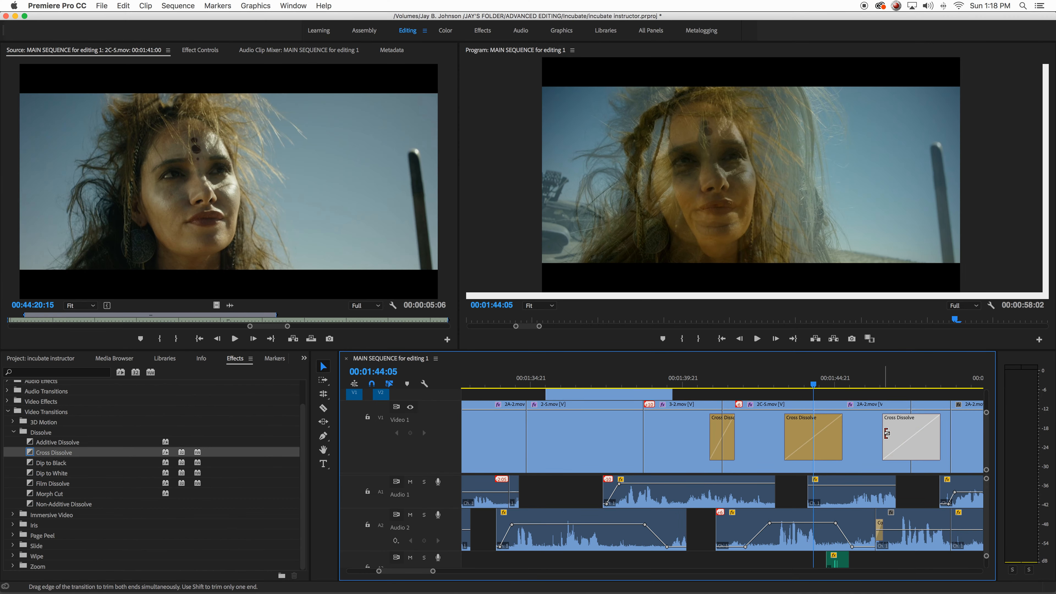
pyautogui.click(865, 437)
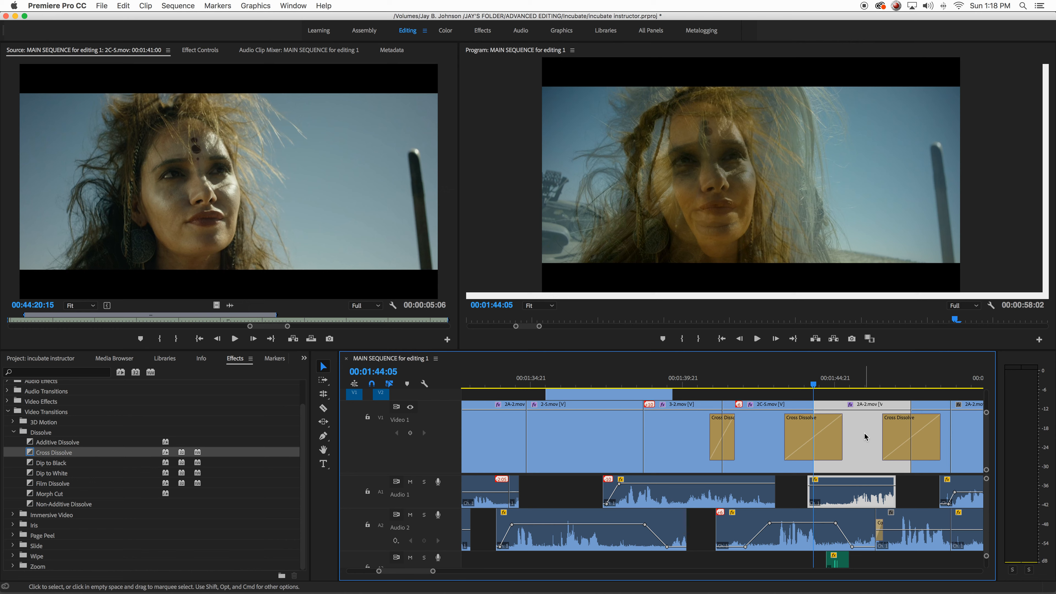
pyautogui.click(775, 432)
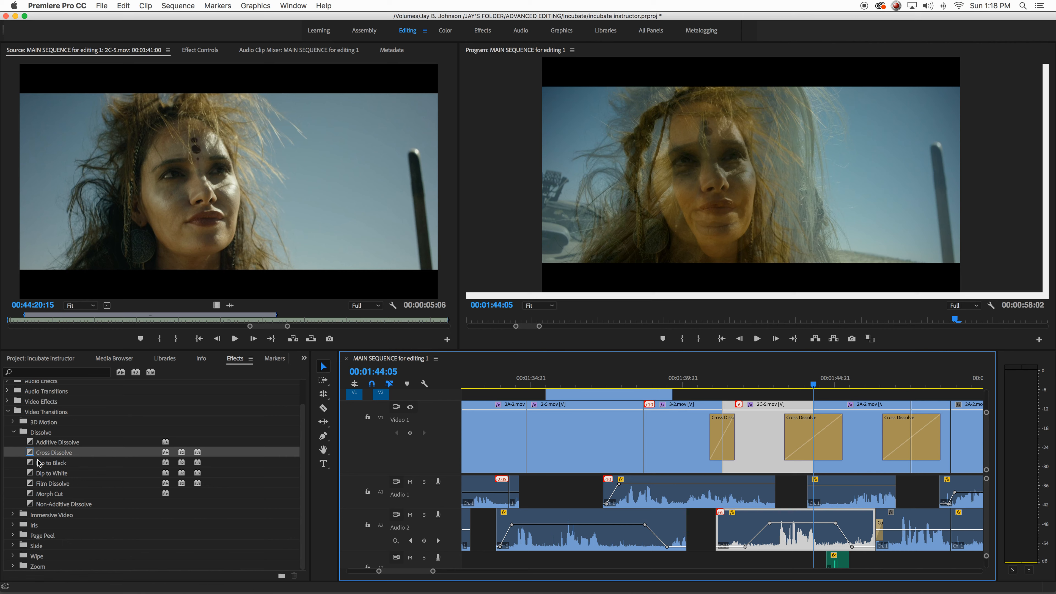
# Collapse the Dissolve category and delete all three Cross Dissolve transitions from Video 1
pyautogui.click(13, 432)
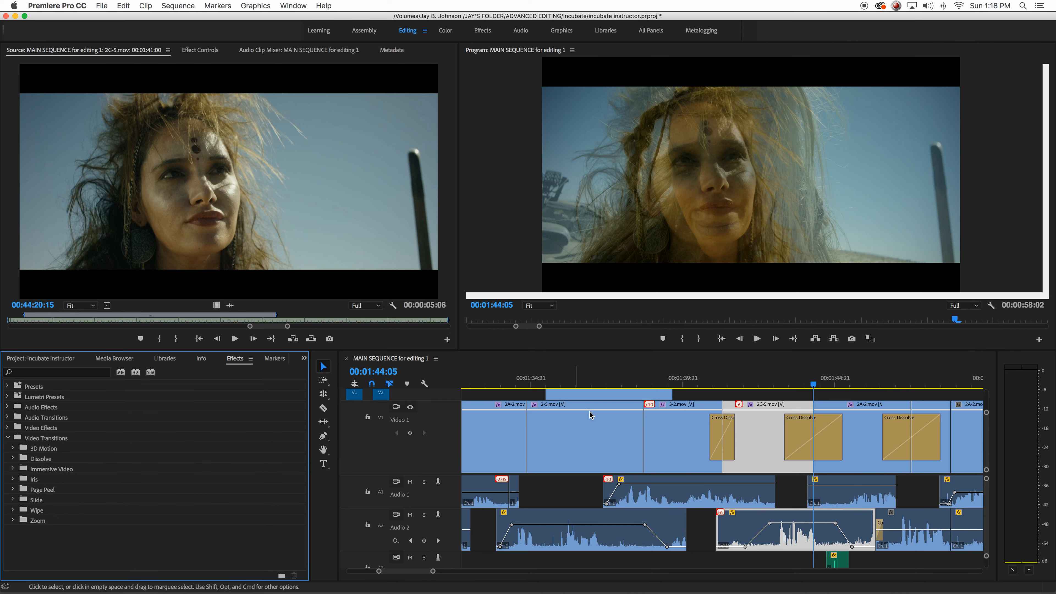
pyautogui.click(763, 383)
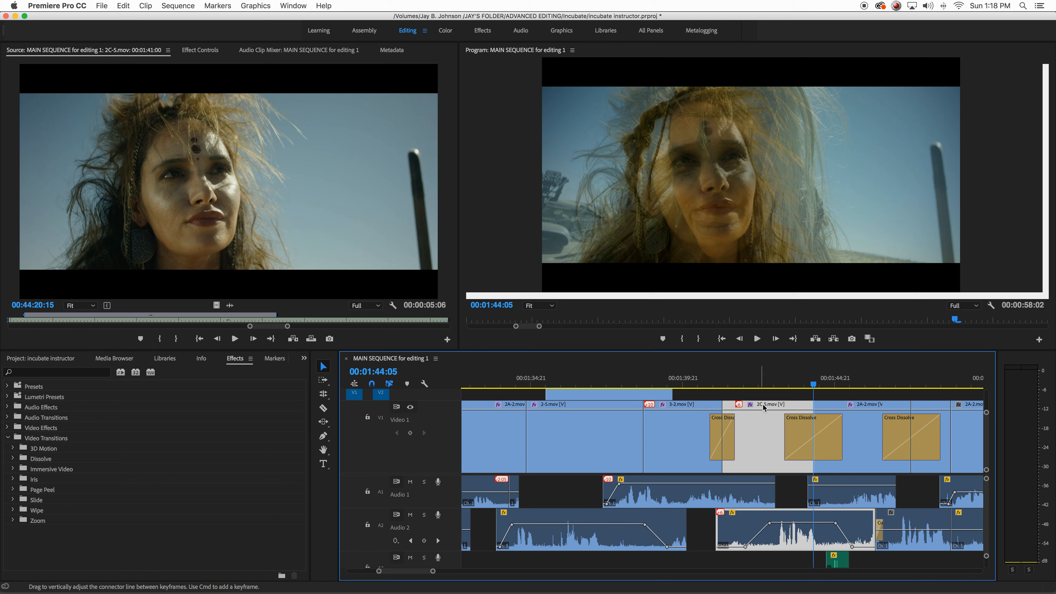
pyautogui.click(801, 433)
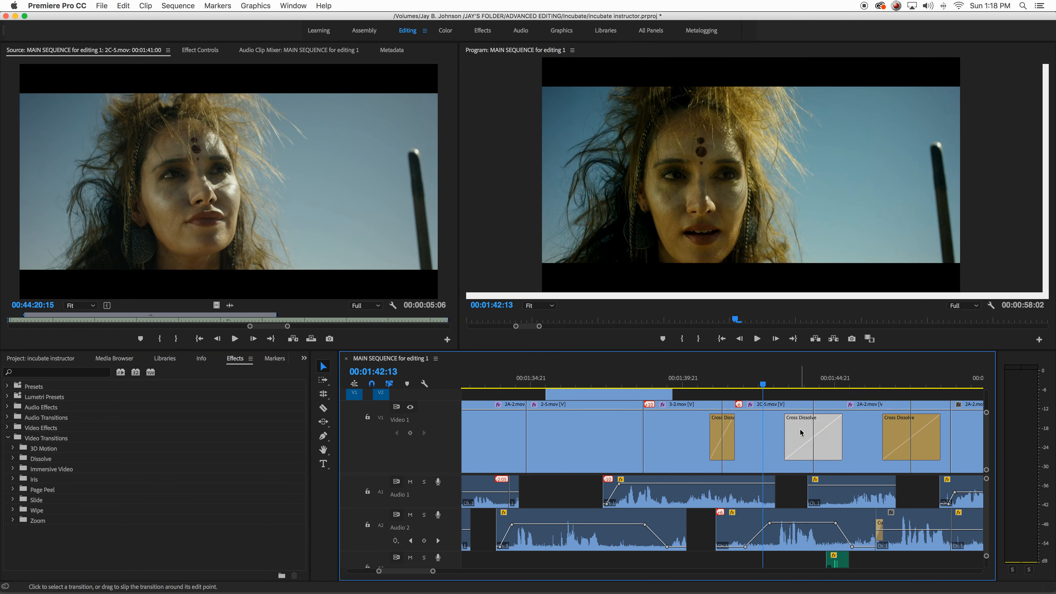
pyautogui.press('Delete')
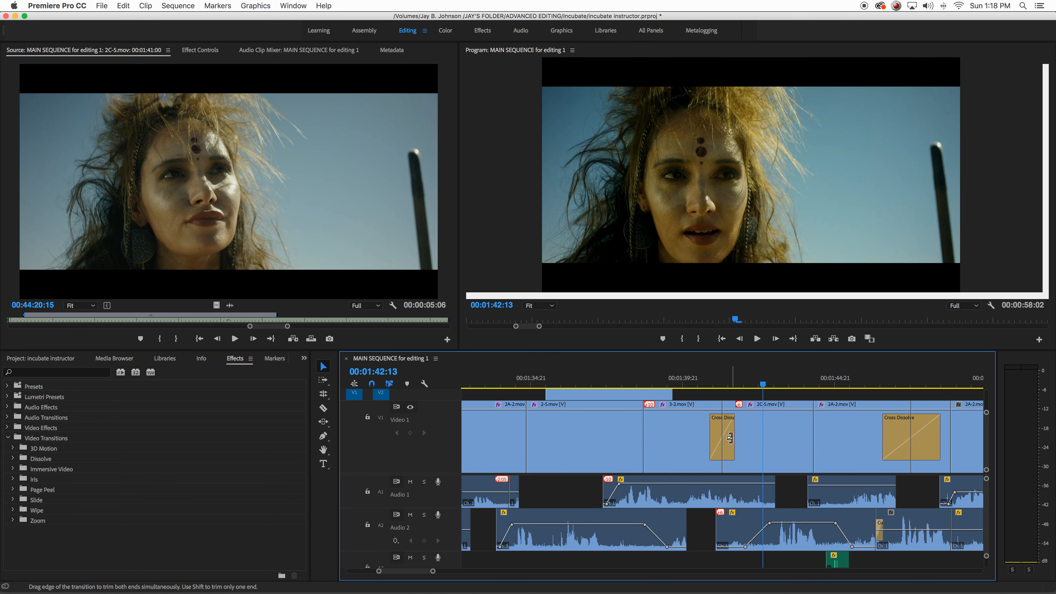
pyautogui.click(727, 438)
pyautogui.press('Delete')
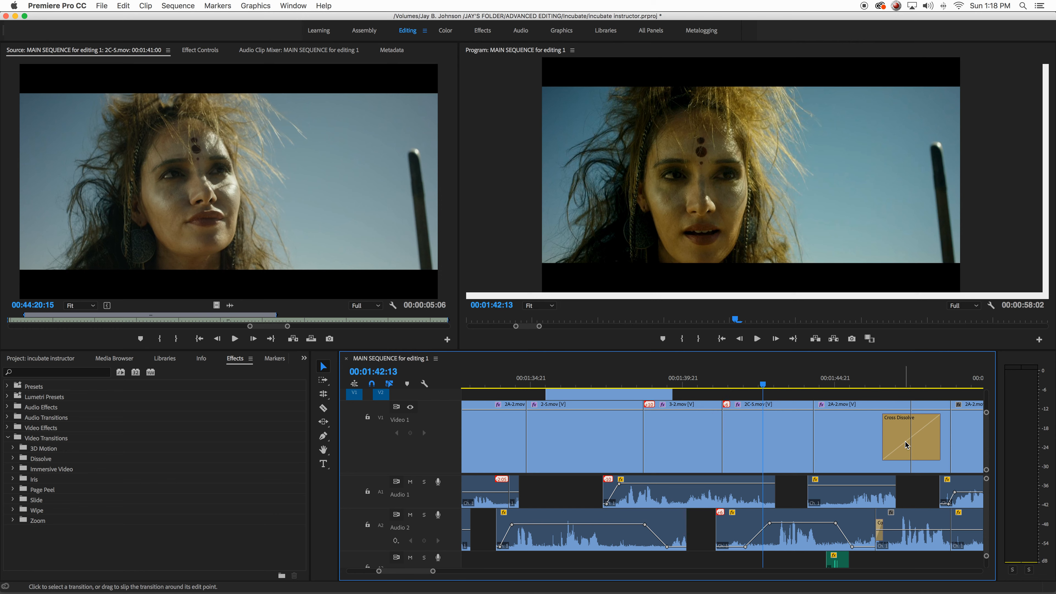
pyautogui.click(907, 444)
pyautogui.press('Delete')
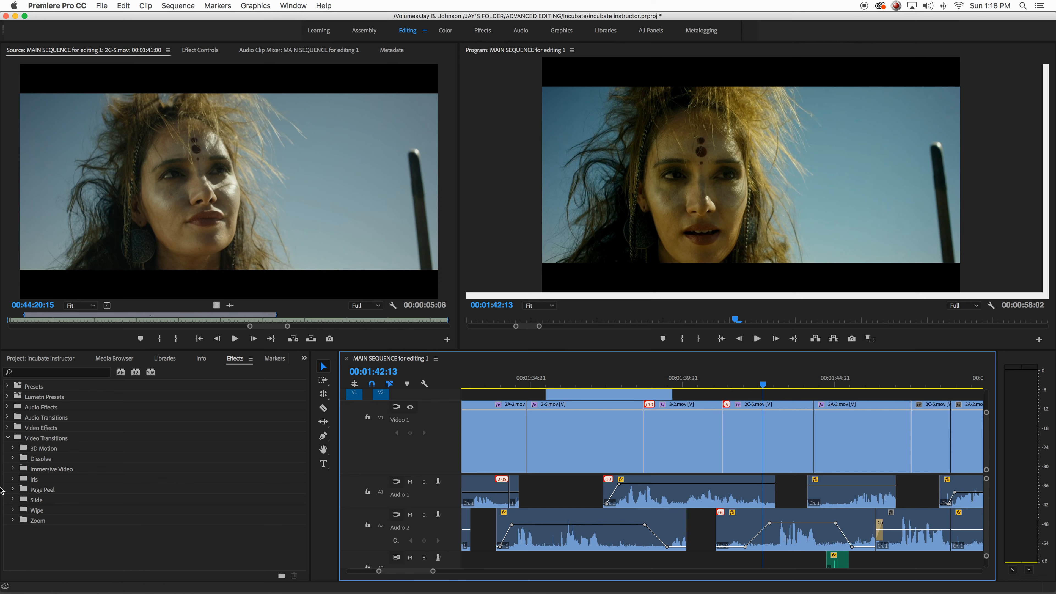
# Open the effect settings of the 2C-5.mov clip following 3-2.mov on Video 1, and reduce its scale to 98.7
pyautogui.click(13, 448)
pyautogui.click(13, 448)
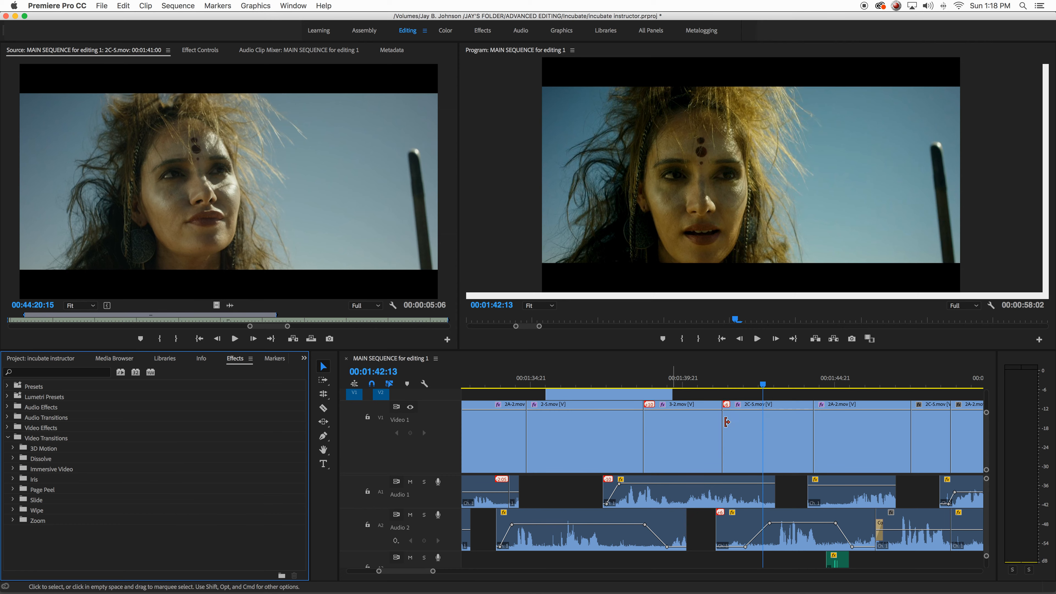
pyautogui.click(763, 435)
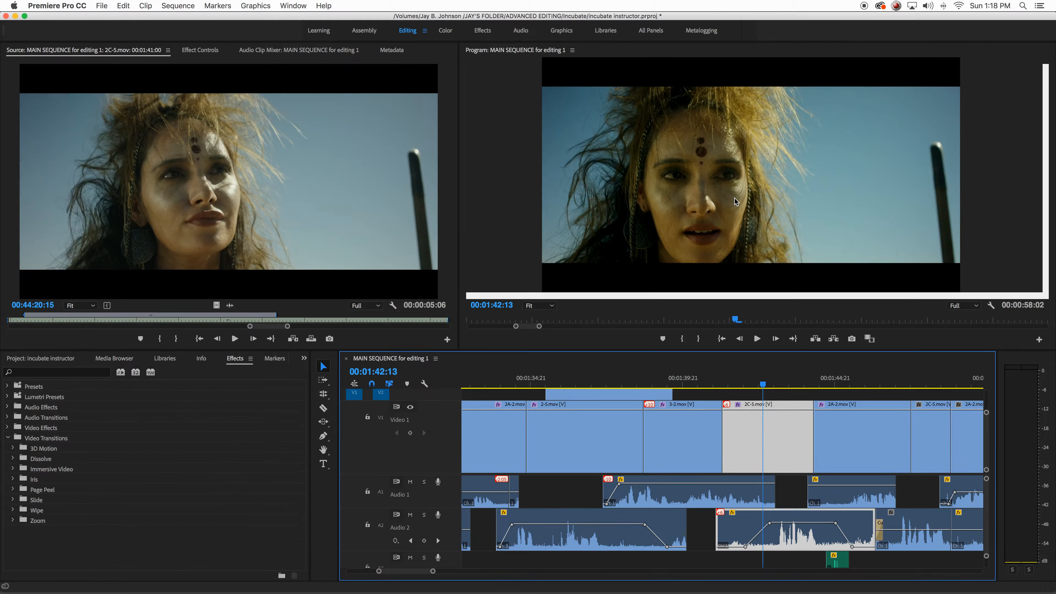
pyautogui.doubleClick(757, 436)
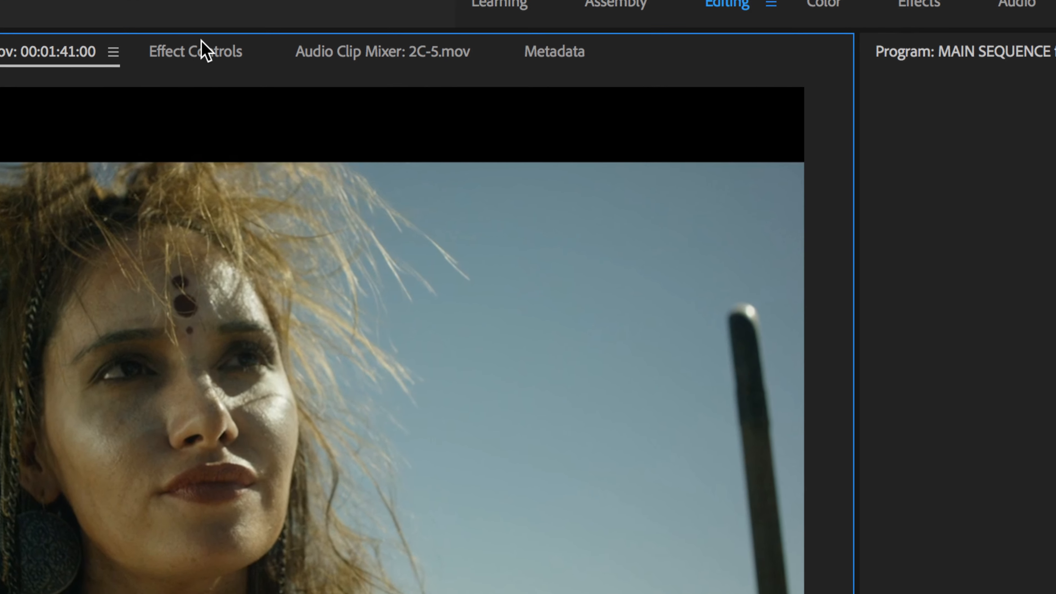
pyautogui.click(204, 53)
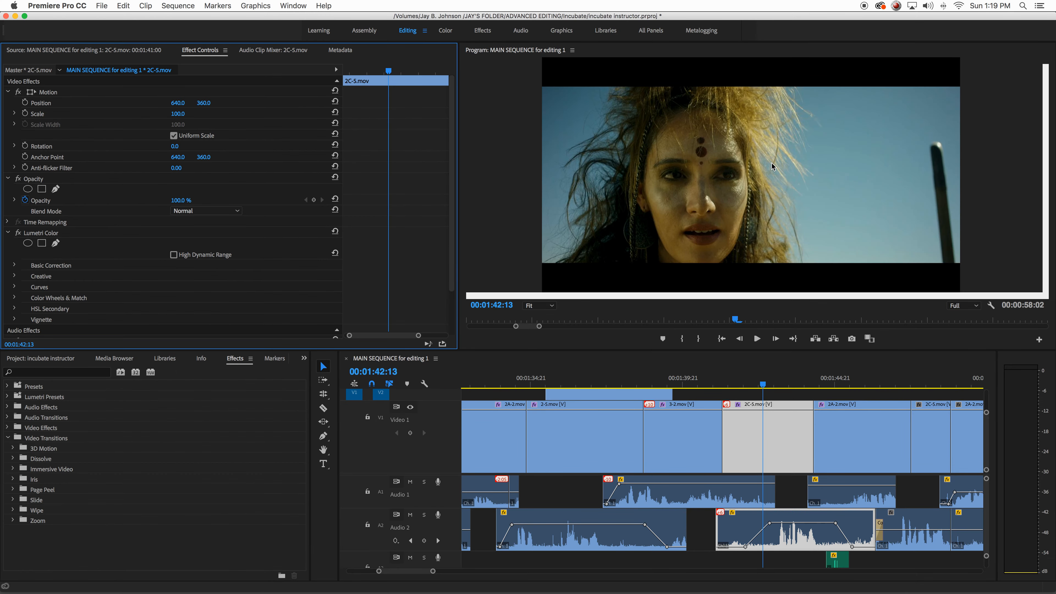
pyautogui.click(15, 113)
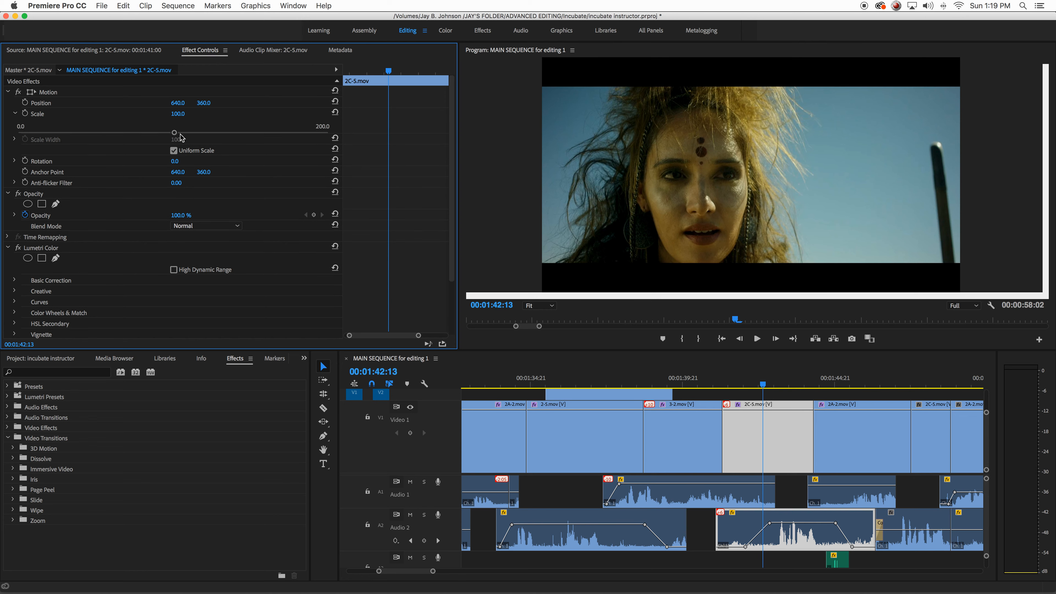
pyautogui.moveTo(175, 133)
pyautogui.mouseDown()
pyautogui.moveTo(134, 133)
pyautogui.moveTo(171, 135)
pyautogui.mouseUp()
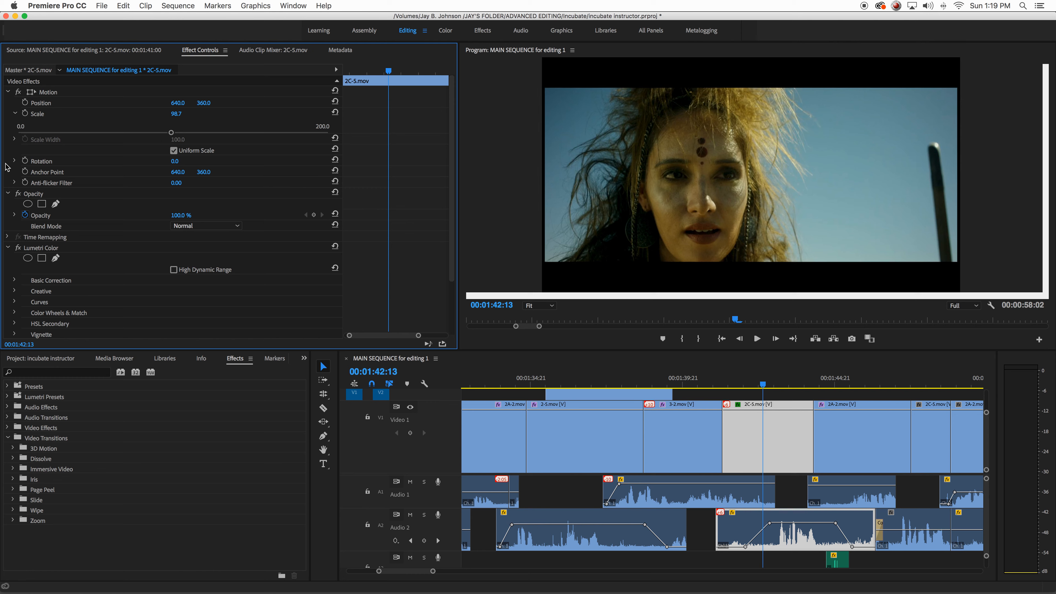
# Try adjusting the rotation and horizontal position of the 2C-5.mov clip
pyautogui.click(14, 162)
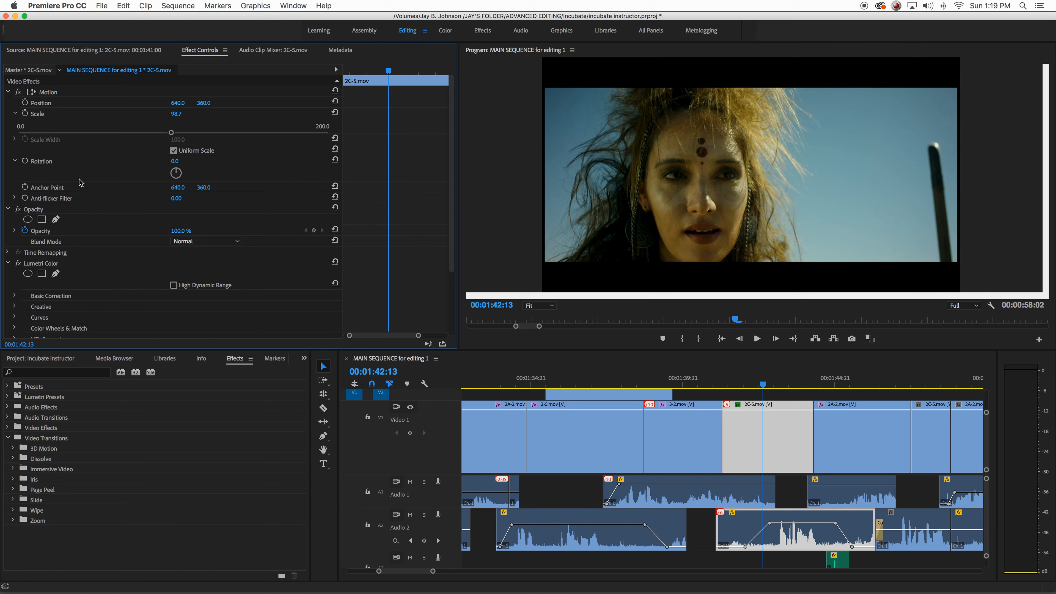
pyautogui.moveTo(178, 173); pyautogui.dragTo(183, 175)
pyautogui.moveTo(178, 103)
pyautogui.mouseDown()
pyautogui.moveTo(149, 103)
pyautogui.moveTo(182, 103)
pyautogui.mouseUp()
pyautogui.scroll(-2, 177, 145)
pyautogui.scroll(2, 178, 144)
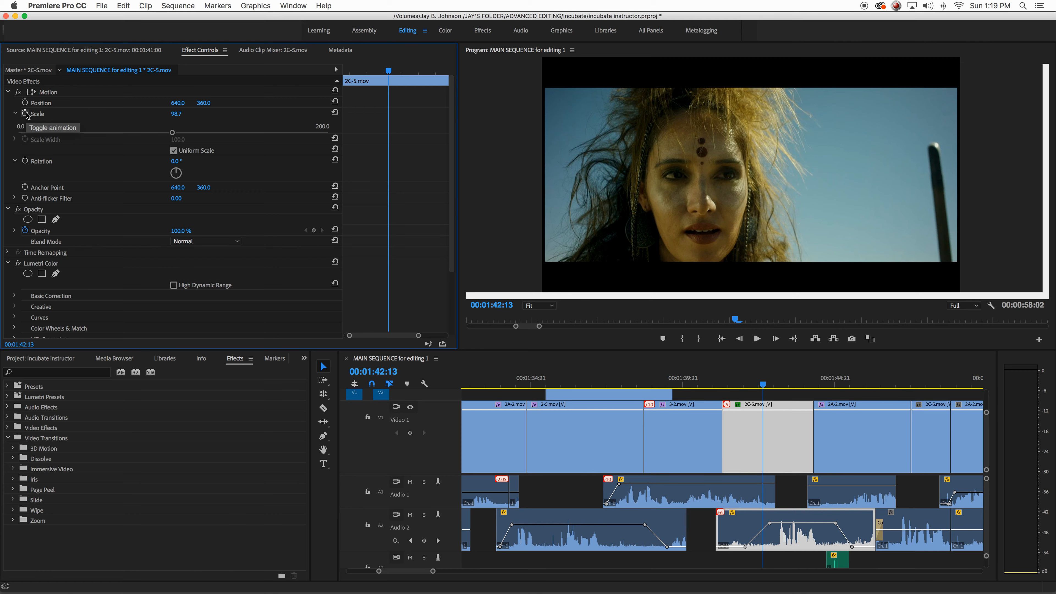
# Turn on Scale animation for the 2C-5.mov clip to set a keyframe at 00:01:42:13
pyautogui.click(25, 113)
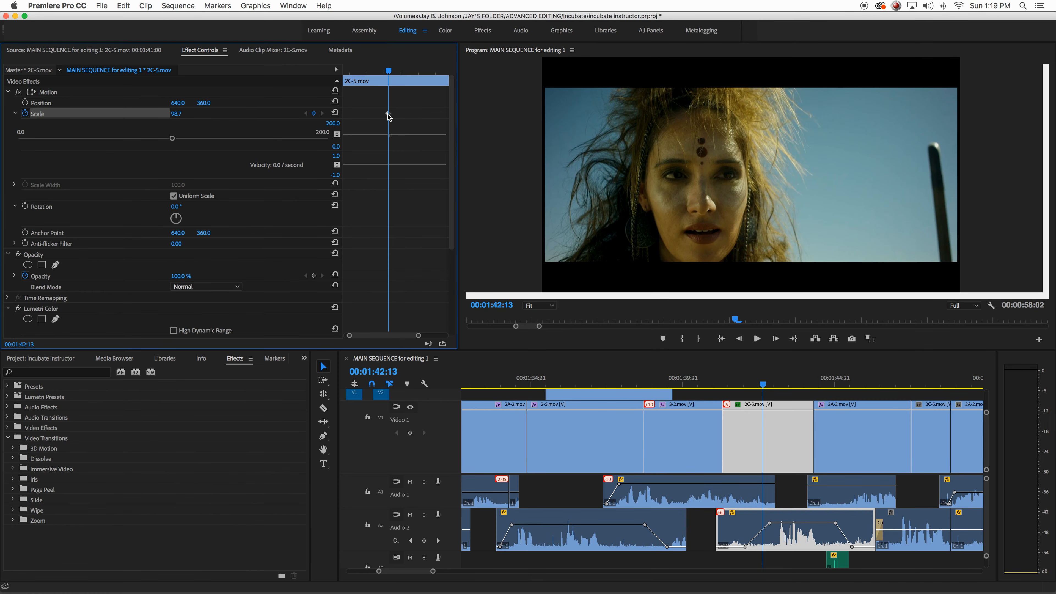
# Add a Scale keyframe at 00:01:41:06 near the start of the 2C-5.mov clip and set its scale to 65.8
pyautogui.moveTo(373, 71); pyautogui.dragTo(348, 72)
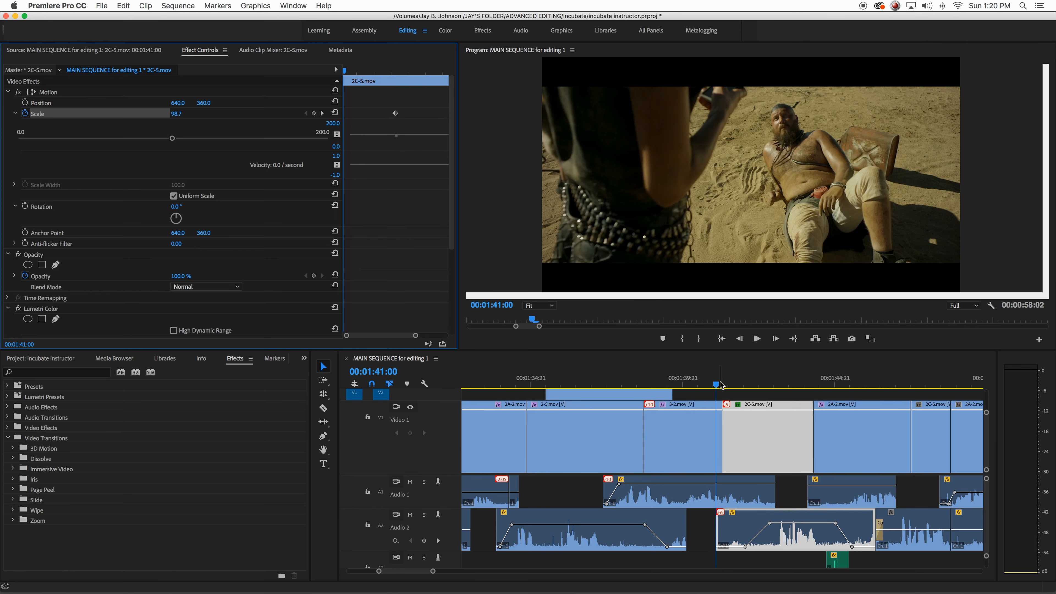
pyautogui.moveTo(721, 384); pyautogui.dragTo(726, 383)
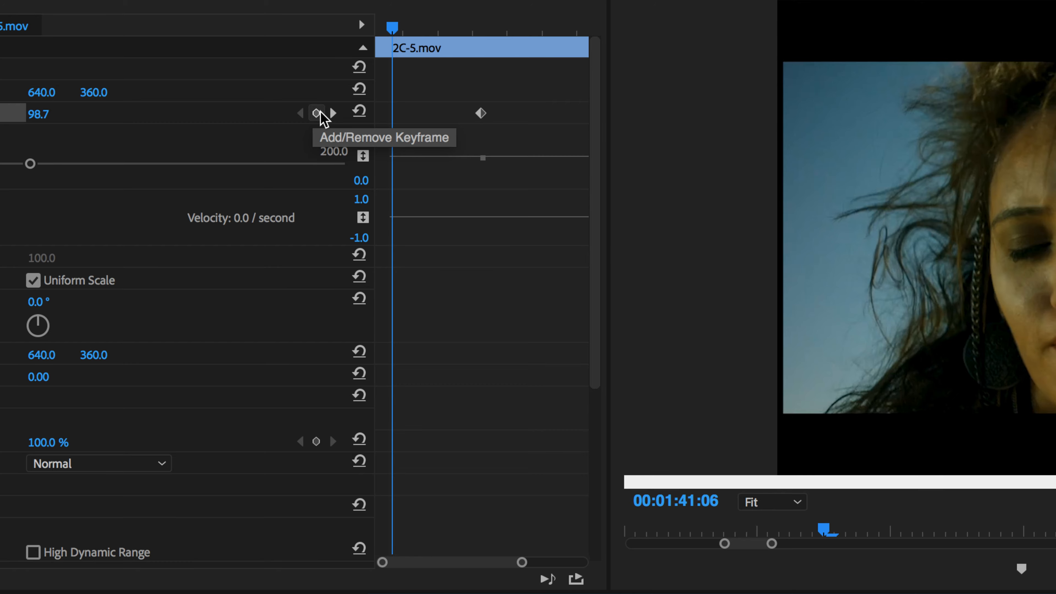
pyautogui.click(322, 112)
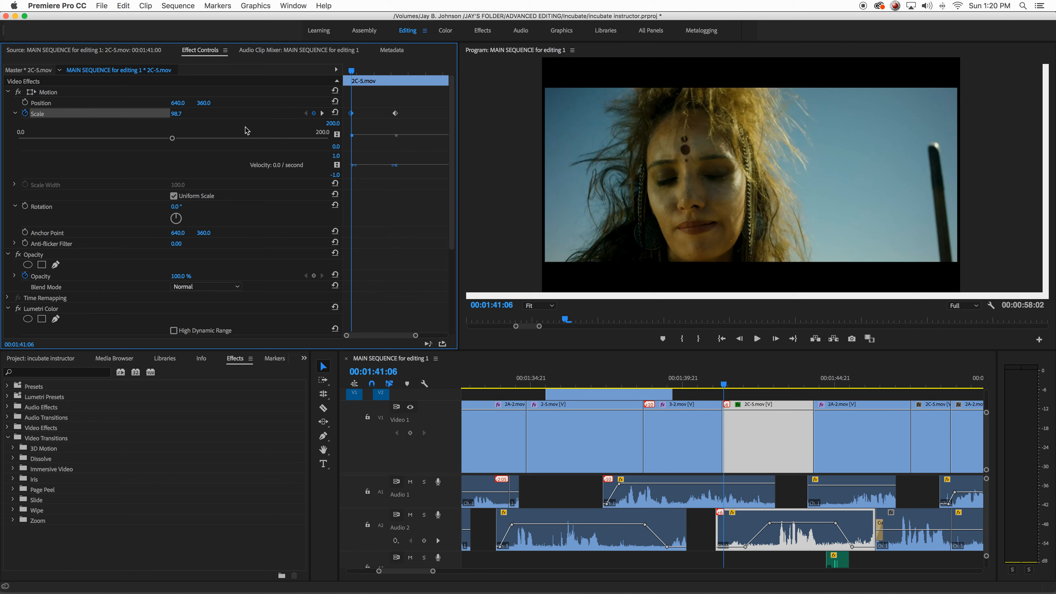
pyautogui.moveTo(172, 140); pyautogui.dragTo(121, 141)
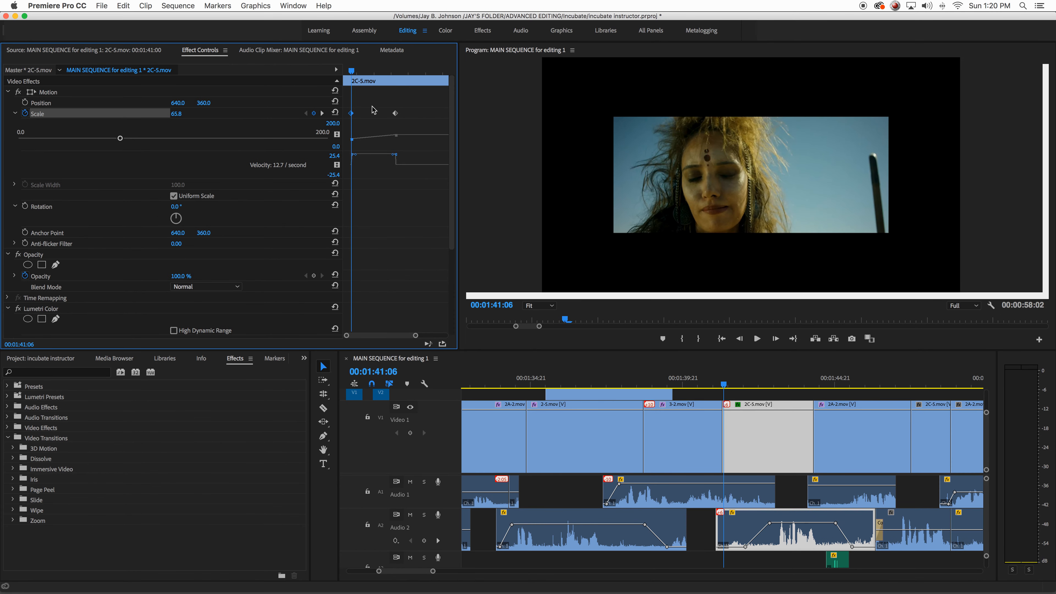
# Go through the clip's Scale keyframes and delete the one at 00:01:42:13
pyautogui.click(322, 113)
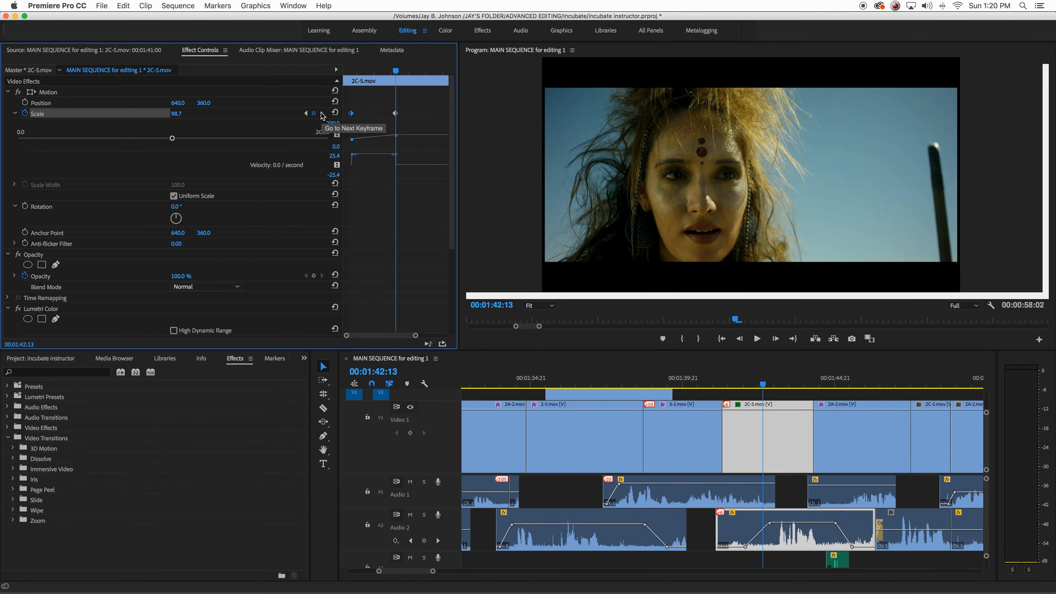
pyautogui.moveTo(802, 385); pyautogui.dragTo(809, 385)
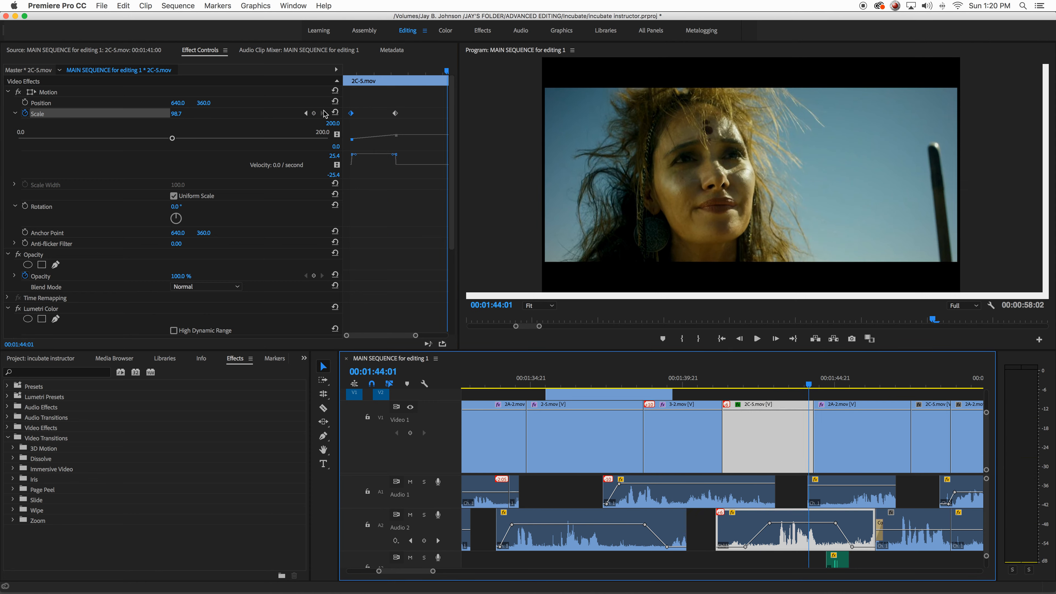
pyautogui.click(306, 113)
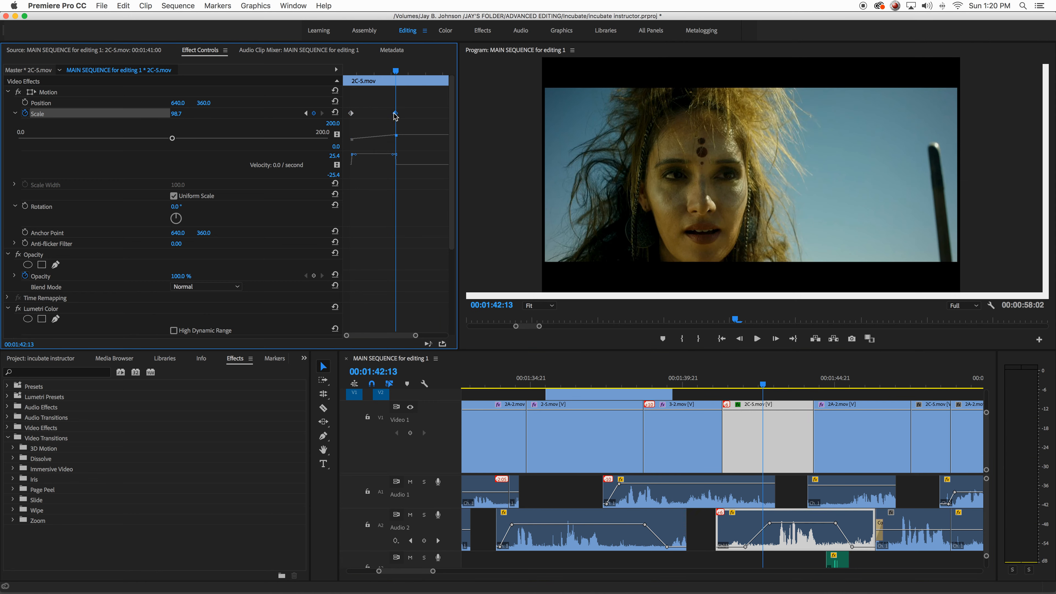
pyautogui.press('Delete')
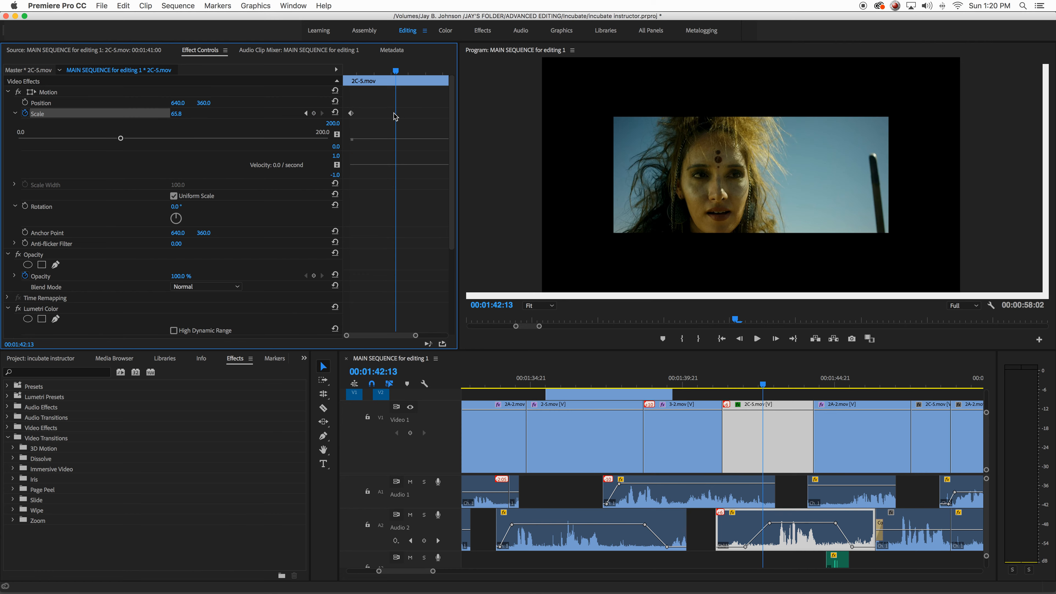
# Add a Scale keyframe at 00:01:44:00 near the end of the 2C-5.mov clip and set its scale to 130.6
pyautogui.click(447, 71)
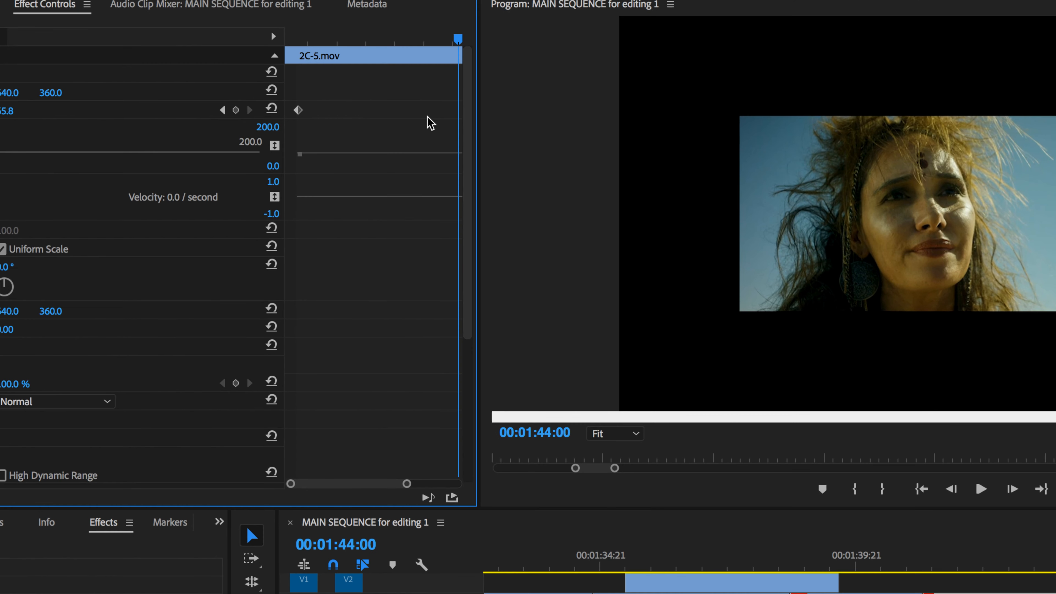
pyautogui.click(237, 110)
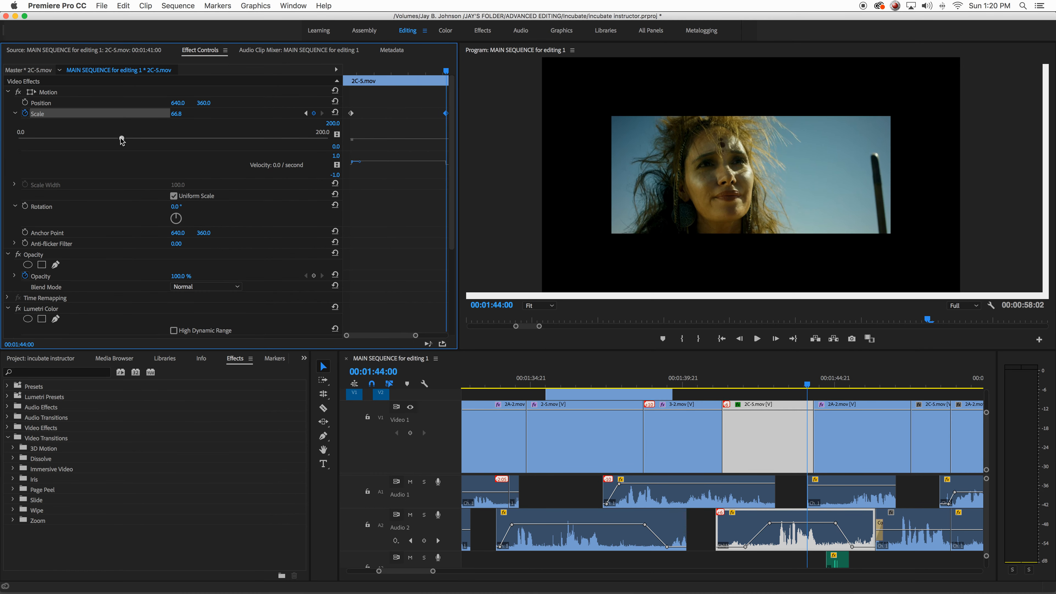
pyautogui.moveTo(65, 148); pyautogui.dragTo(221, 143)
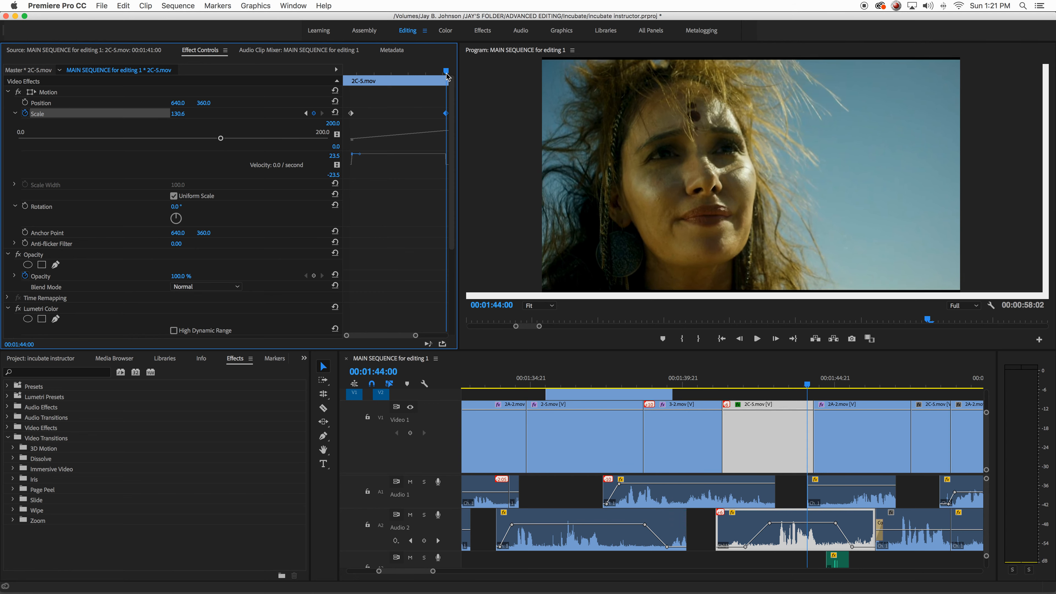
# Go back and forth between the two Scale keyframes of the 2C-5.mov clip to compare the framing at each
pyautogui.click(306, 113)
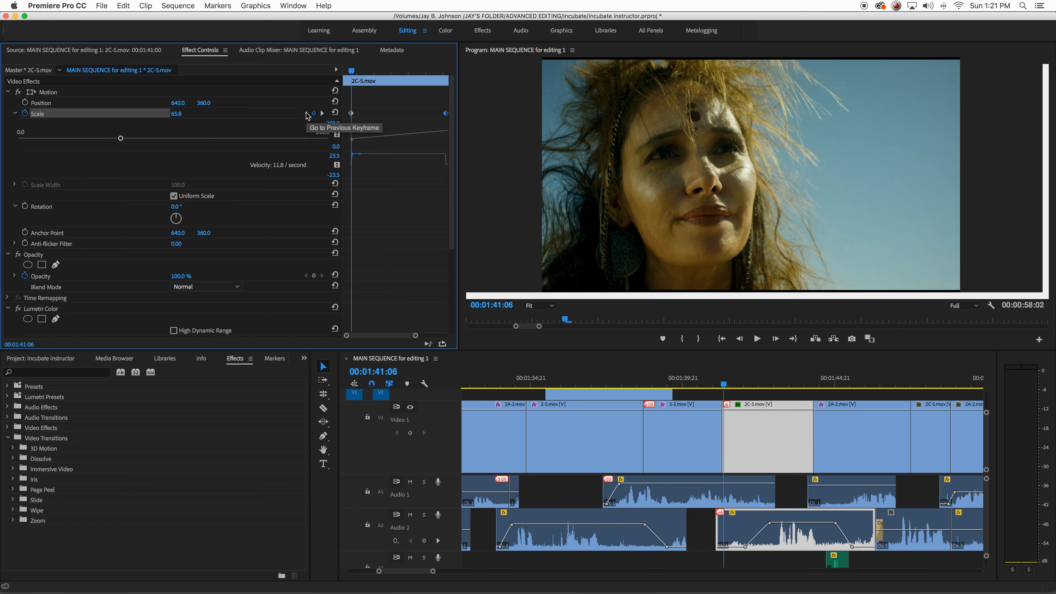
pyautogui.scroll(-5, 322, 115)
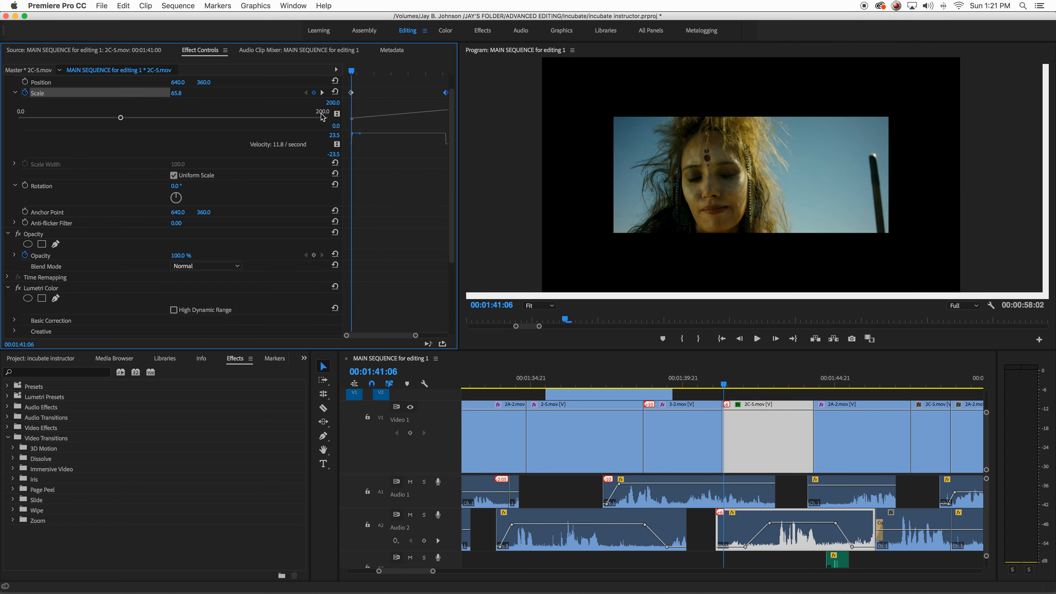
pyautogui.scroll(5, 323, 115)
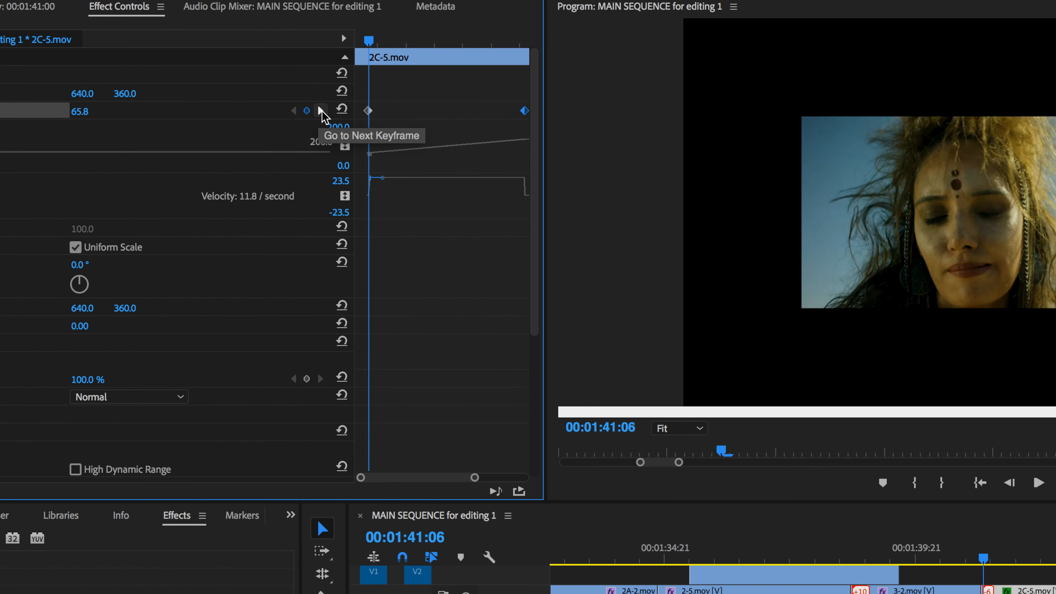
pyautogui.click(365, 112)
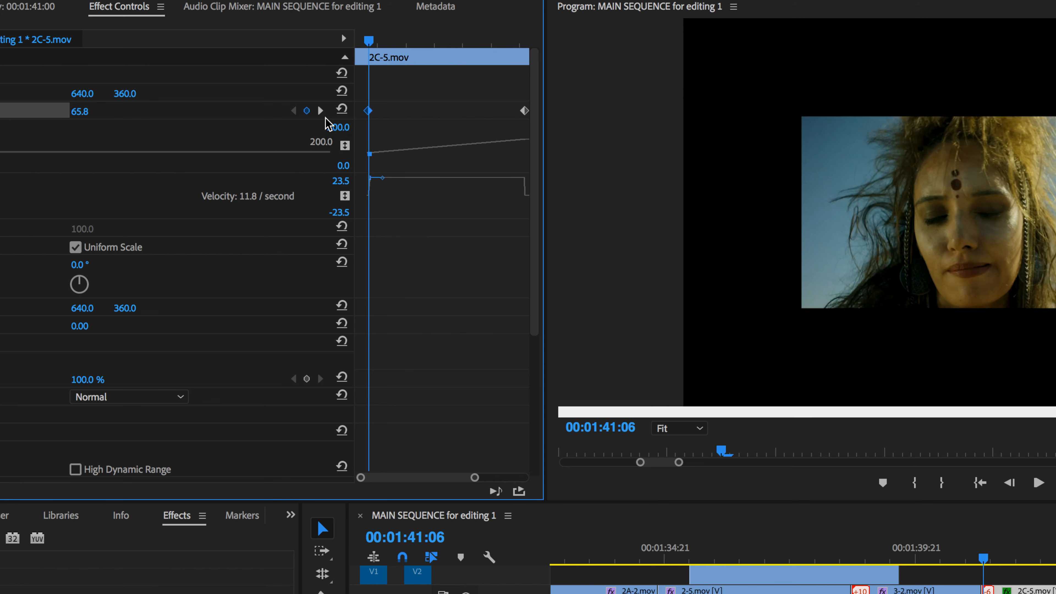
pyautogui.click(321, 110)
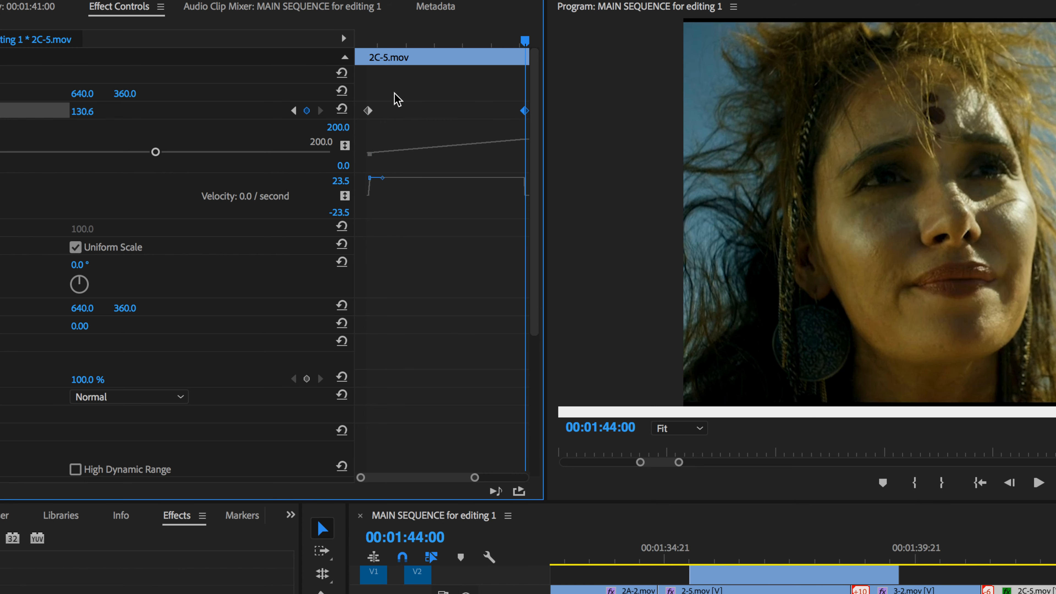
pyautogui.click(294, 110)
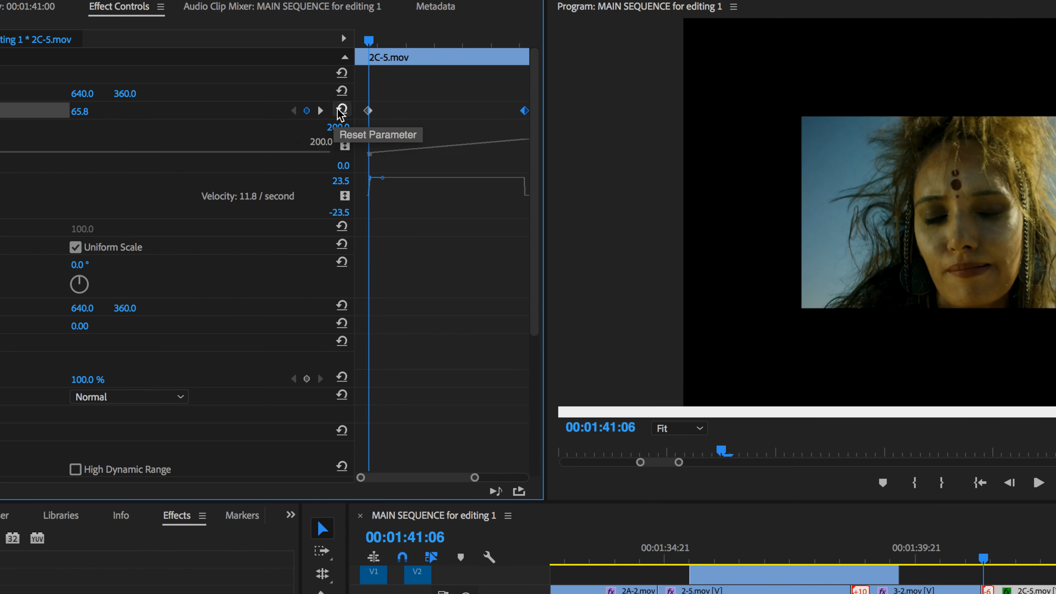
pyautogui.click(320, 110)
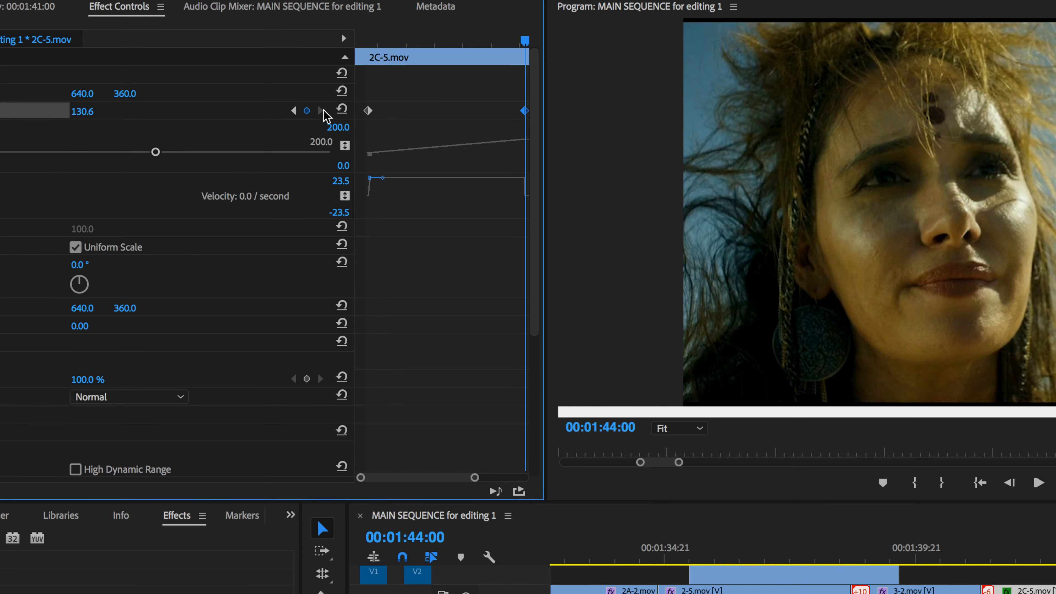
pyautogui.click(294, 110)
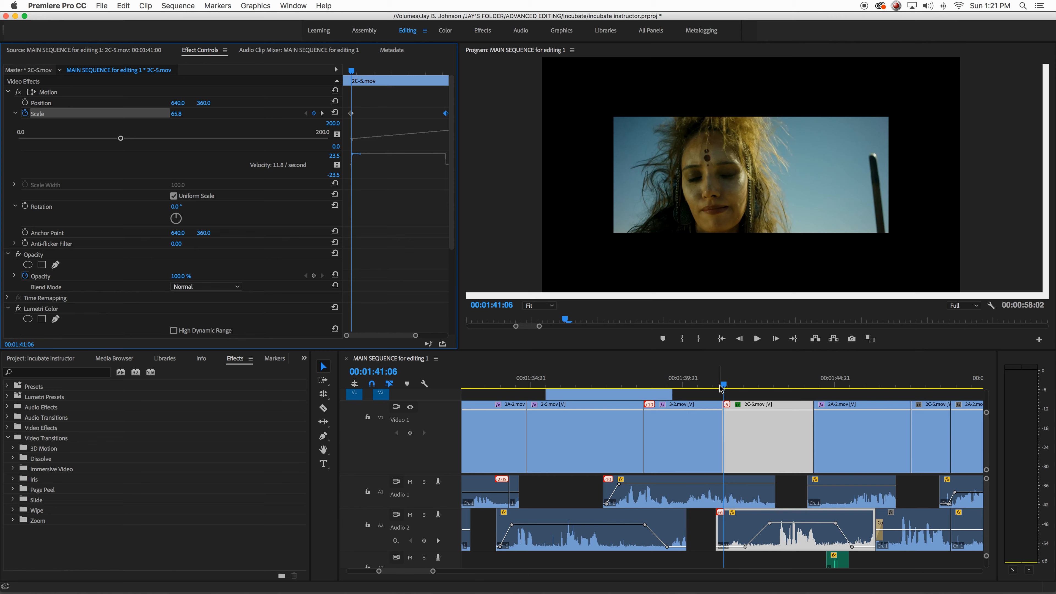
# Play the sequence twice from just before the 2C-5.mov clip to review its scale animation, then stop at 00:01:45:00
pyautogui.moveTo(722, 388); pyautogui.dragTo(684, 388)
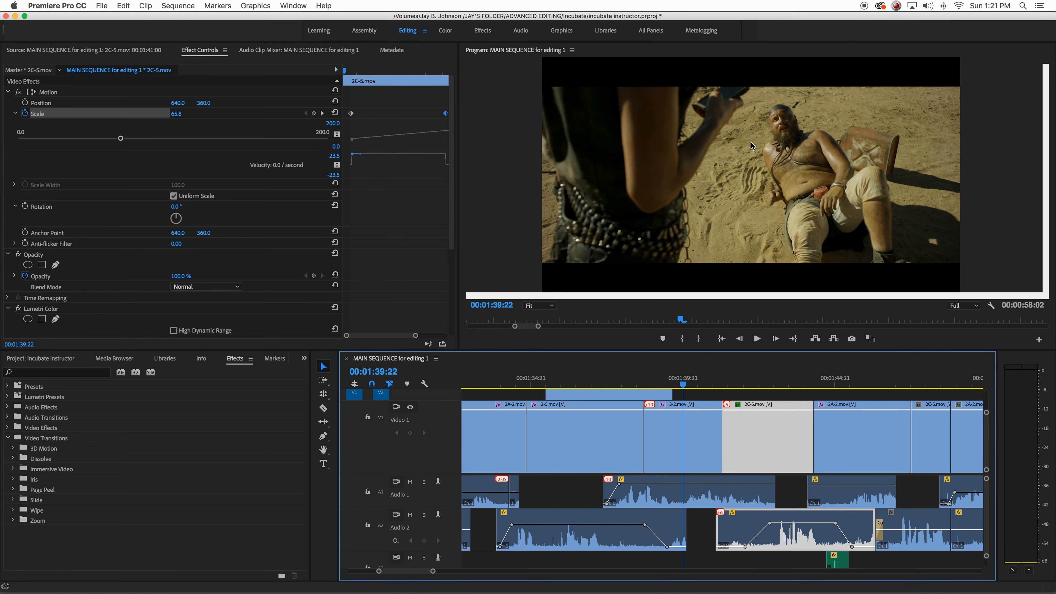
pyautogui.press('space')
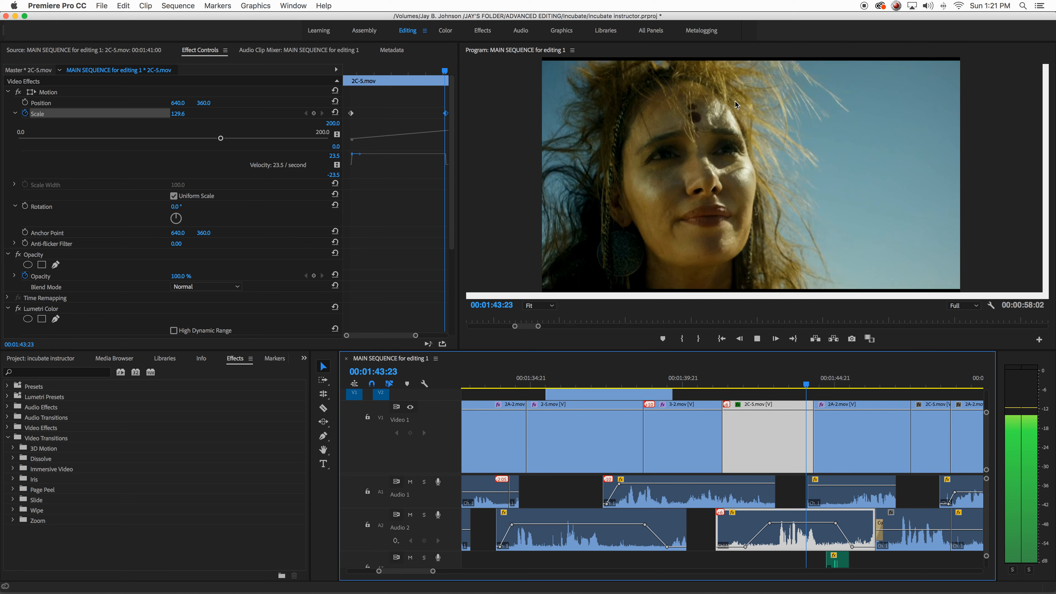
pyautogui.press('space')
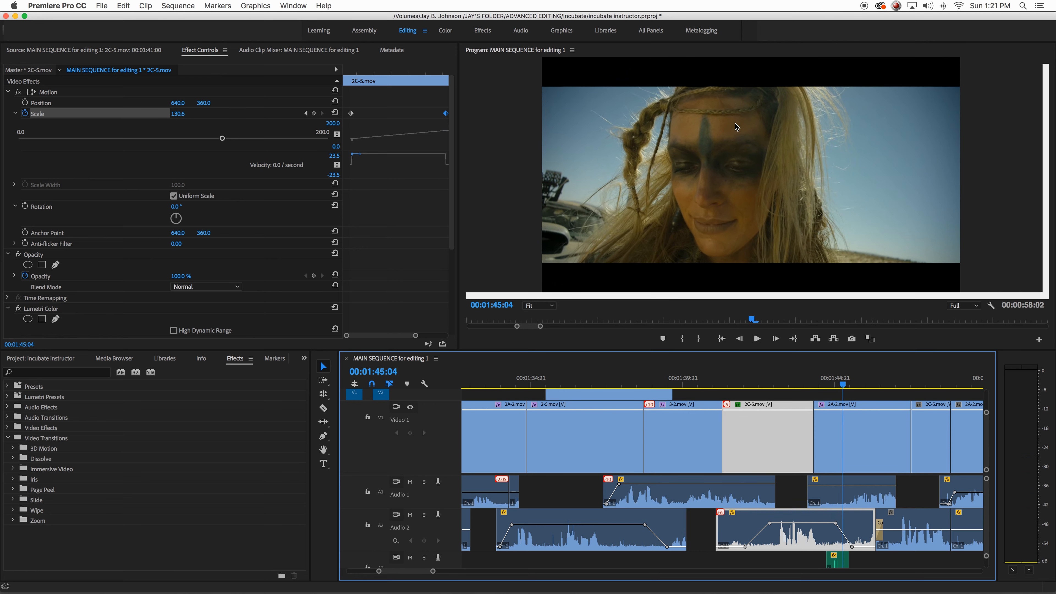
pyautogui.click(705, 382)
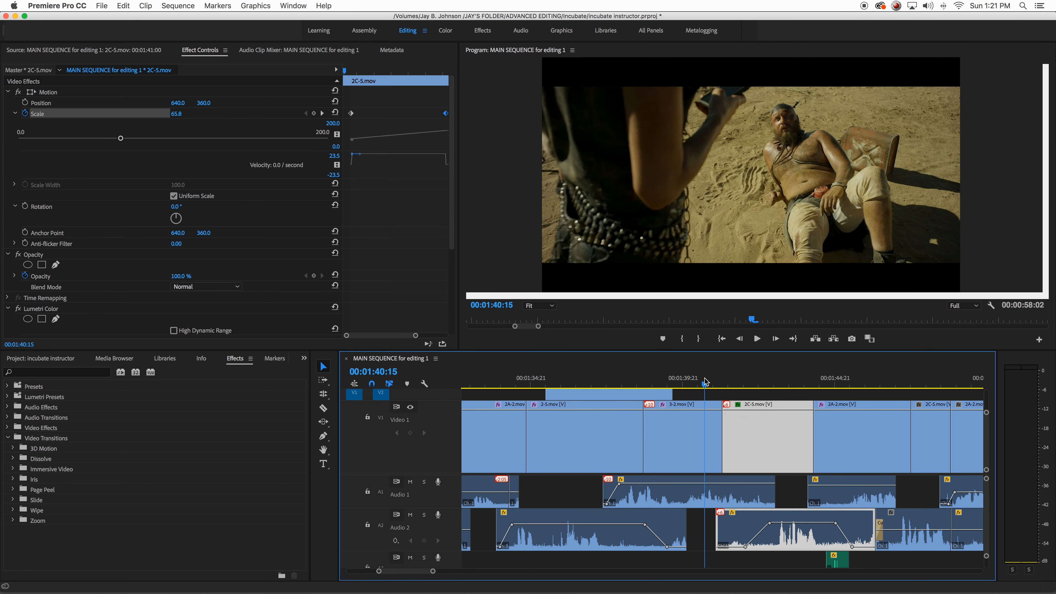
pyautogui.press('space')
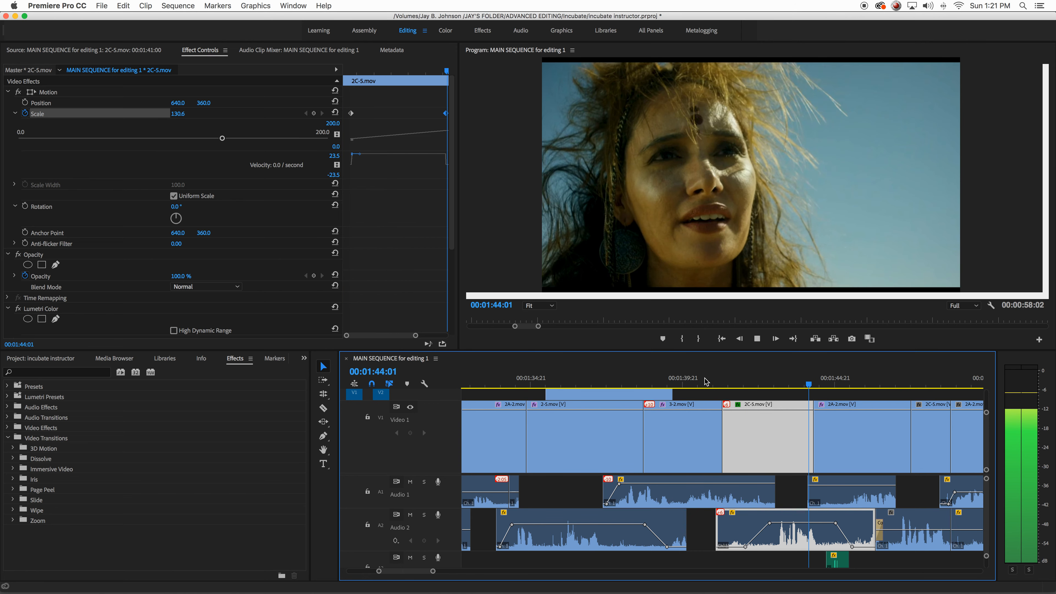
pyautogui.click(839, 386)
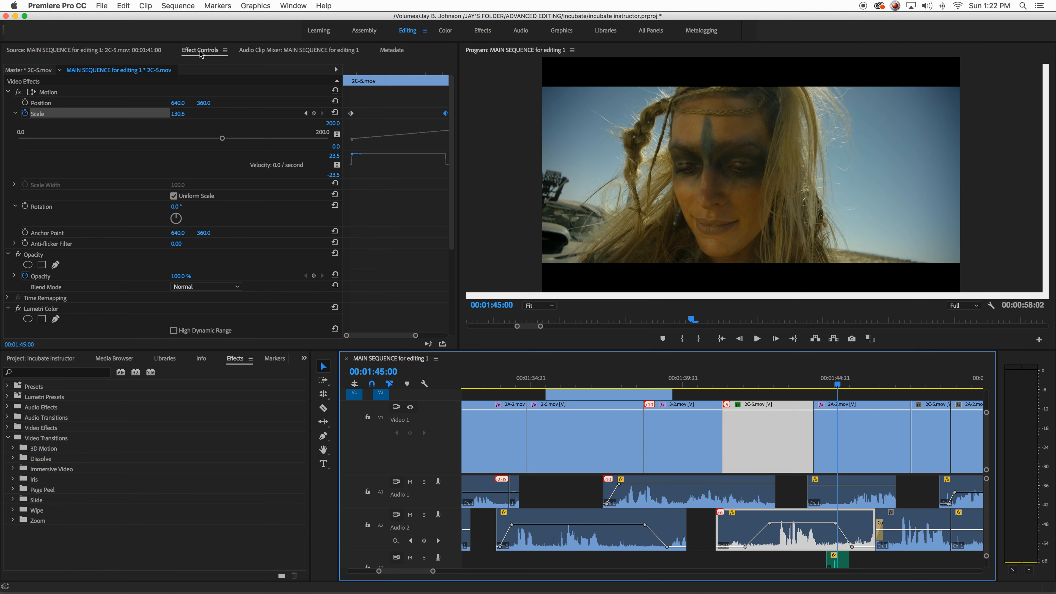
# Show the source clip view, move the playhead to 00:01:45:22 and select the 2A-2.mov clip after 2C-5.mov on Video 1
pyautogui.click(106, 51)
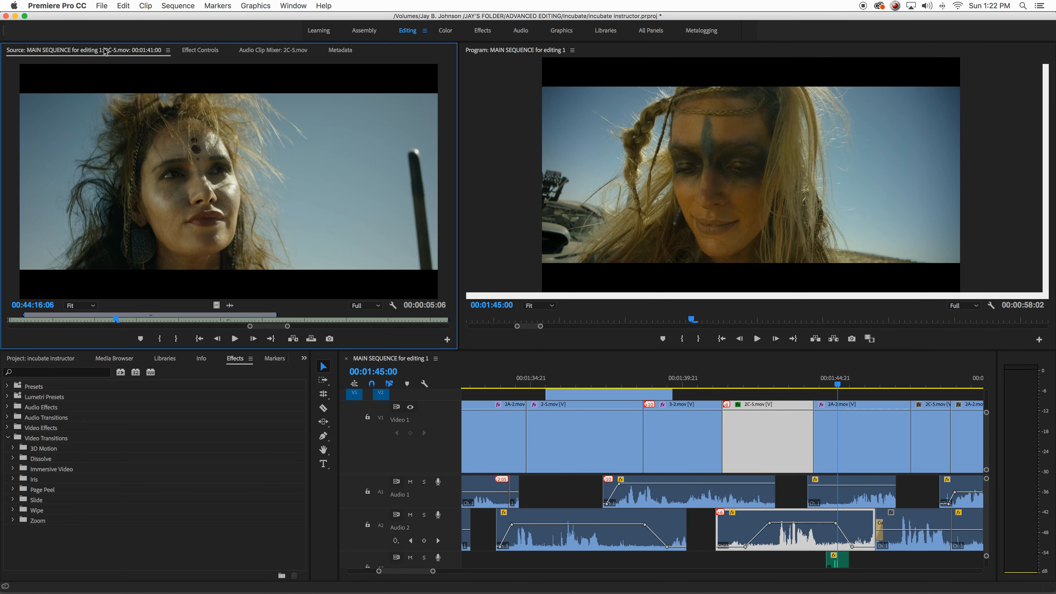
pyautogui.click(759, 379)
pyautogui.click(866, 385)
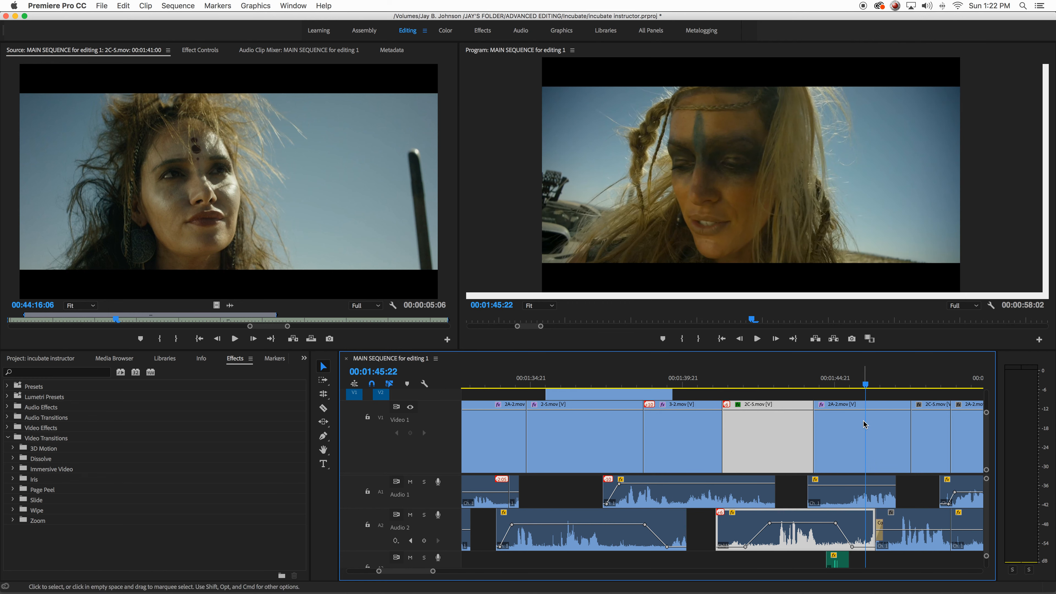
pyautogui.click(865, 425)
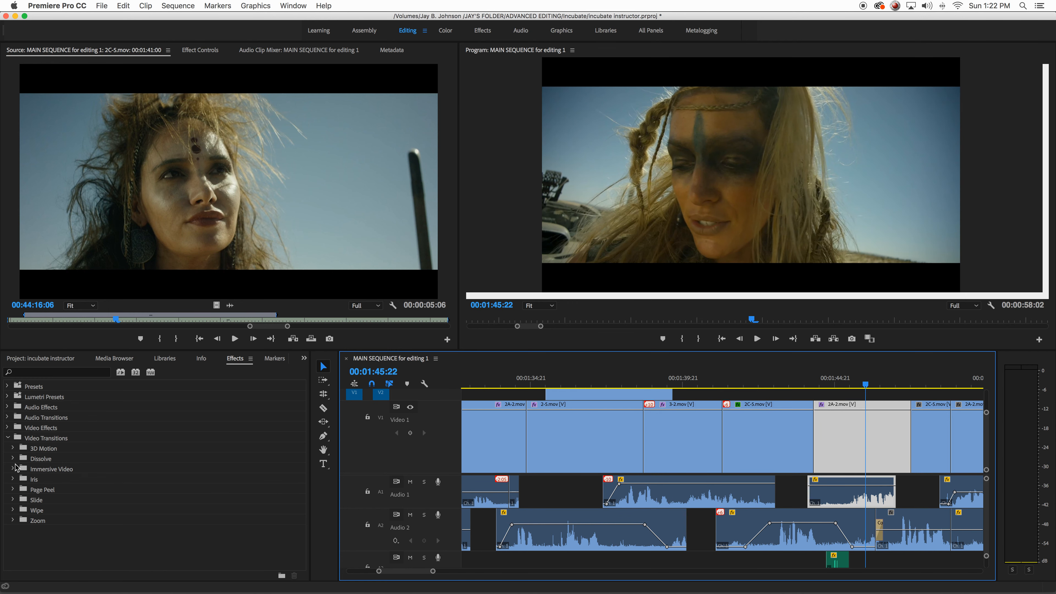
# Collapse the Video Transitions category, expand Video Effects and select the Crop effect in its Transform category
pyautogui.click(7, 438)
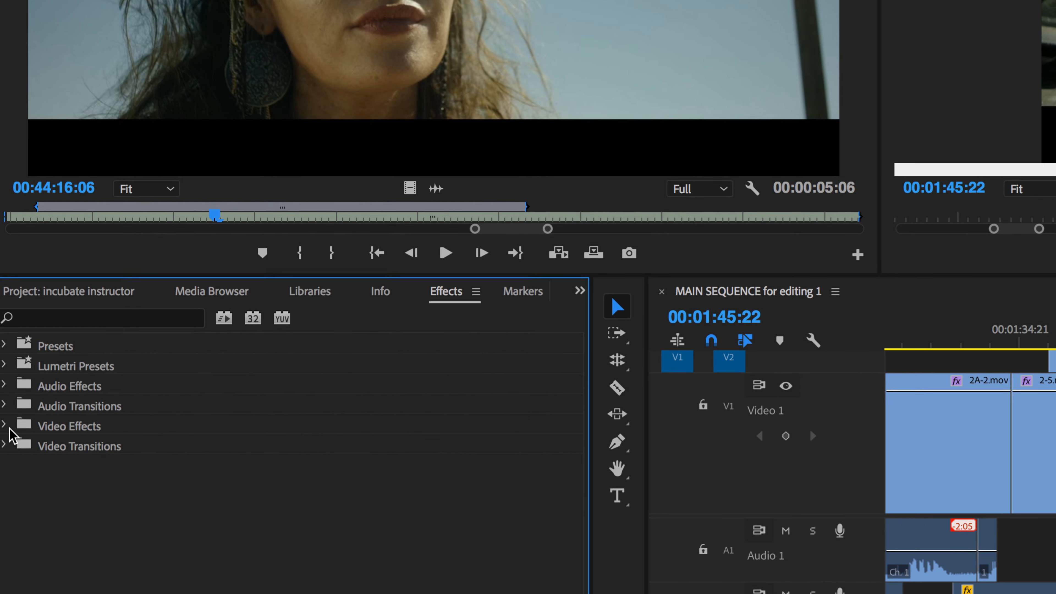
pyautogui.click(5, 425)
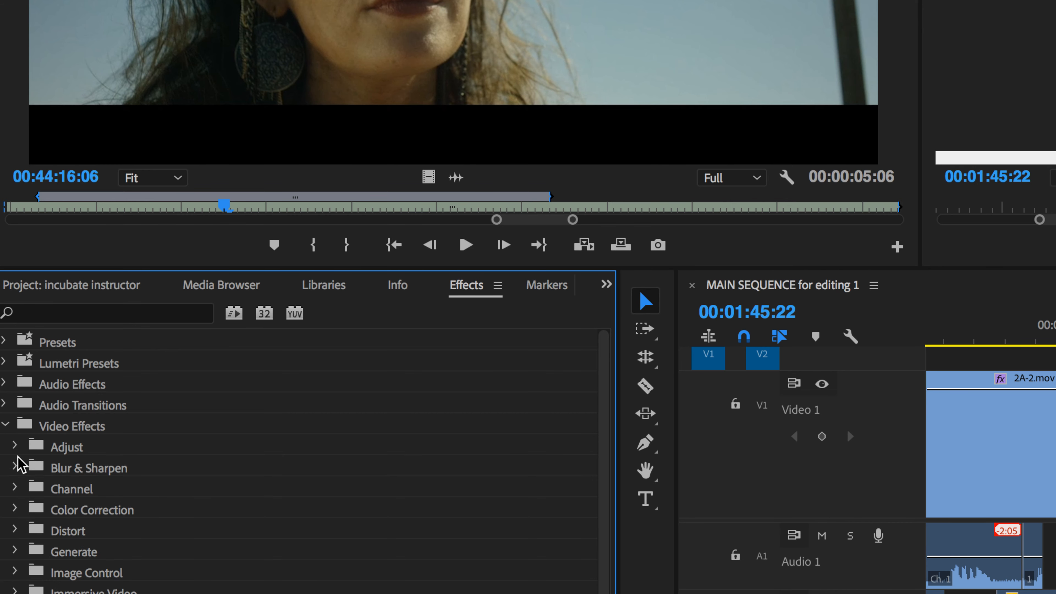
pyautogui.scroll(-5, 17, 466)
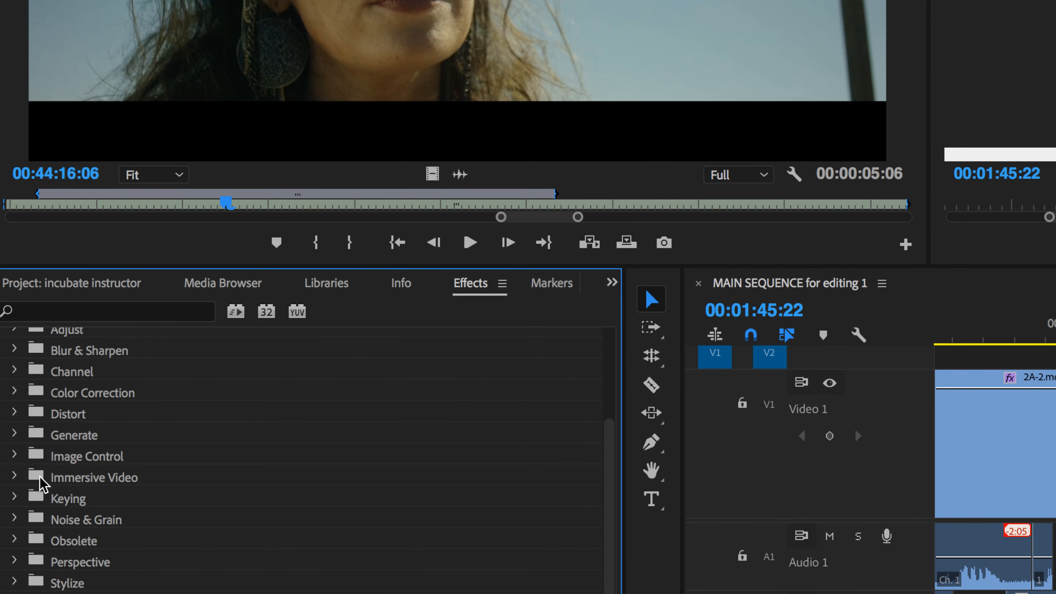
pyautogui.scroll(1, 73, 471)
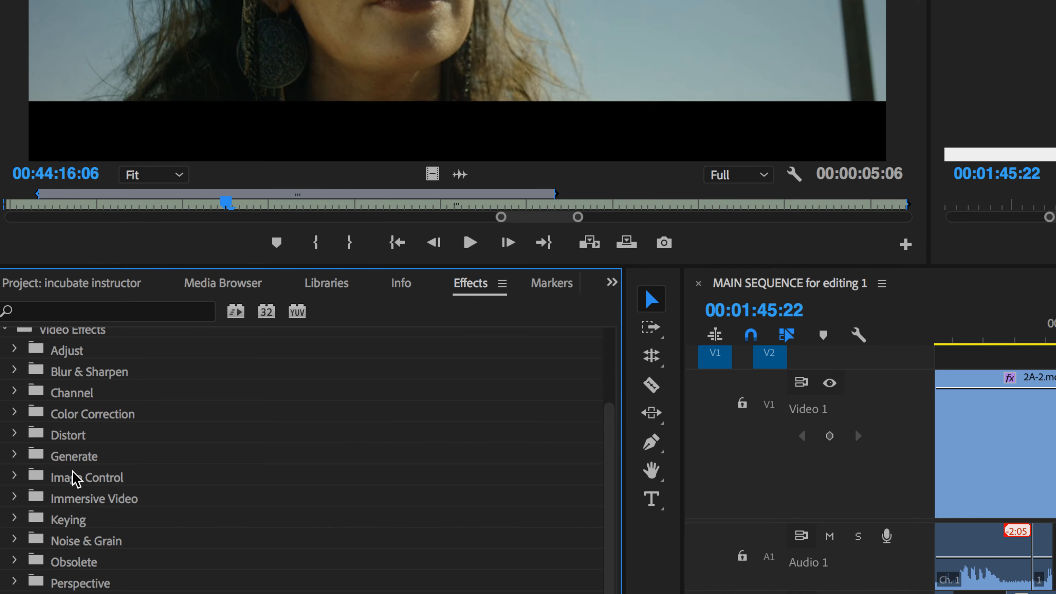
pyautogui.scroll(-1, 76, 471)
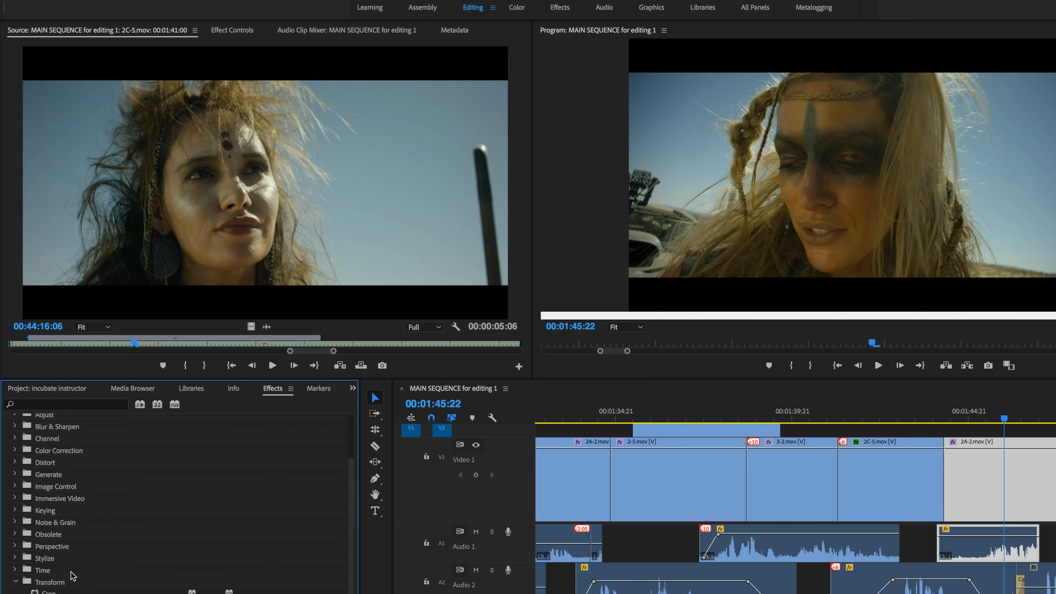
pyautogui.click(15, 584)
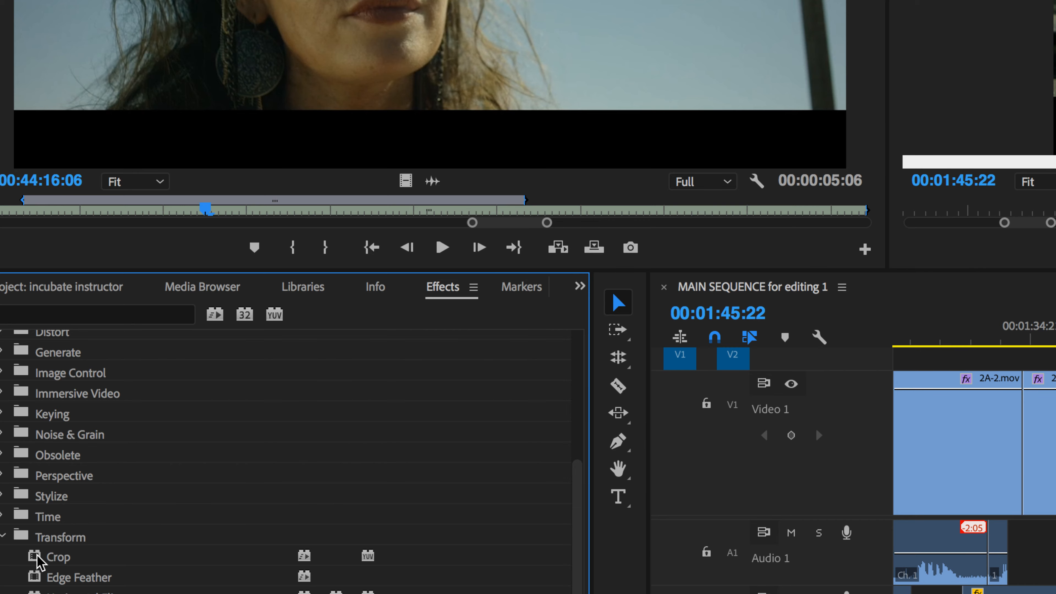
pyautogui.click(40, 559)
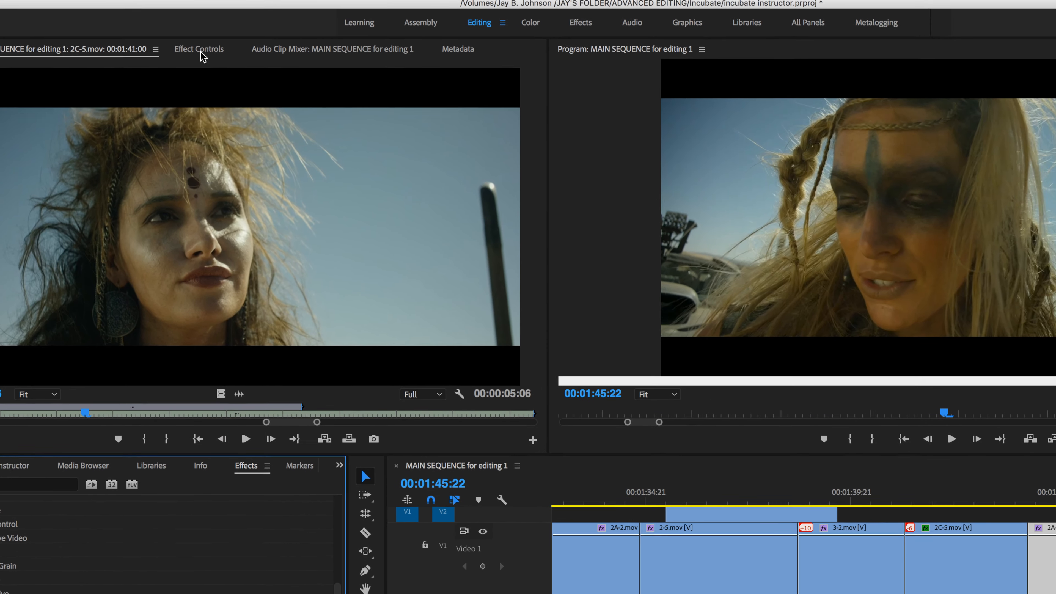
# Show the effect settings of the selected 2A-2.mov clip and look through them down to the Crop parameters
pyautogui.click(201, 52)
pyautogui.scroll(-1, 120, 310)
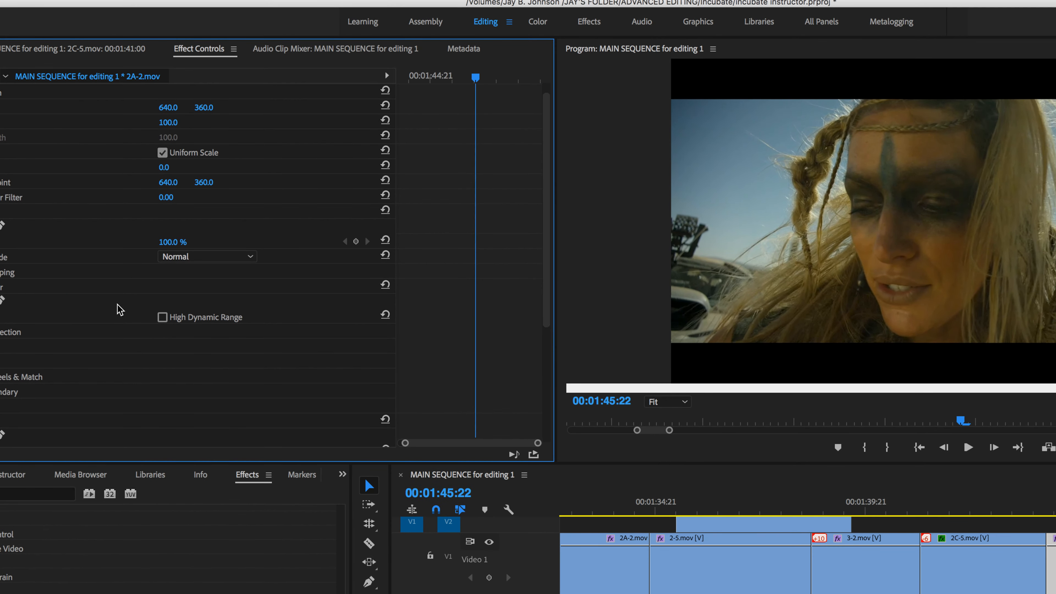
pyautogui.scroll(-10, 23, 256)
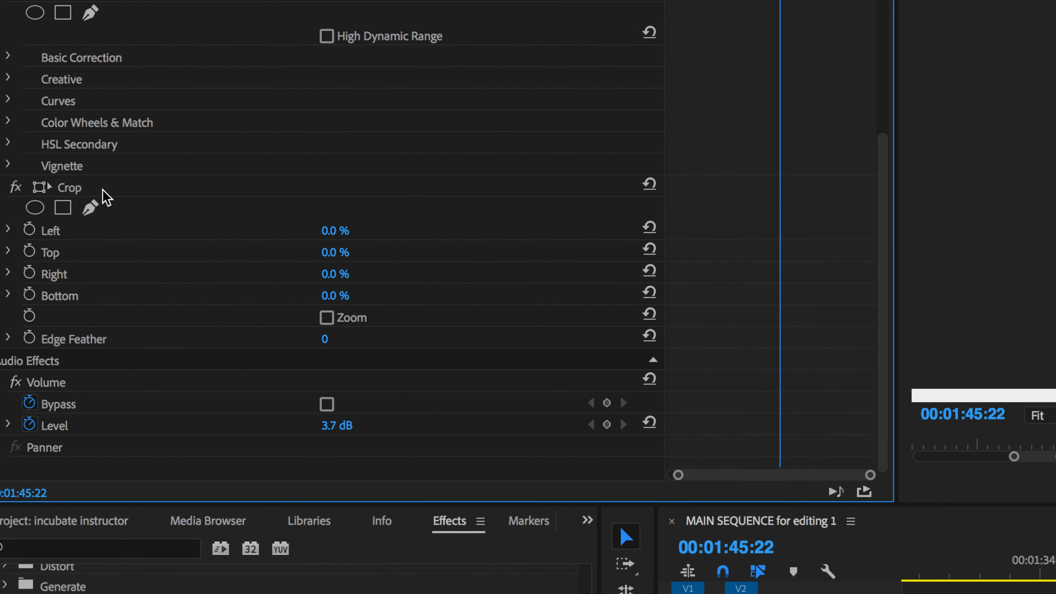
pyautogui.scroll(10, 103, 196)
pyautogui.scroll(-10, 103, 196)
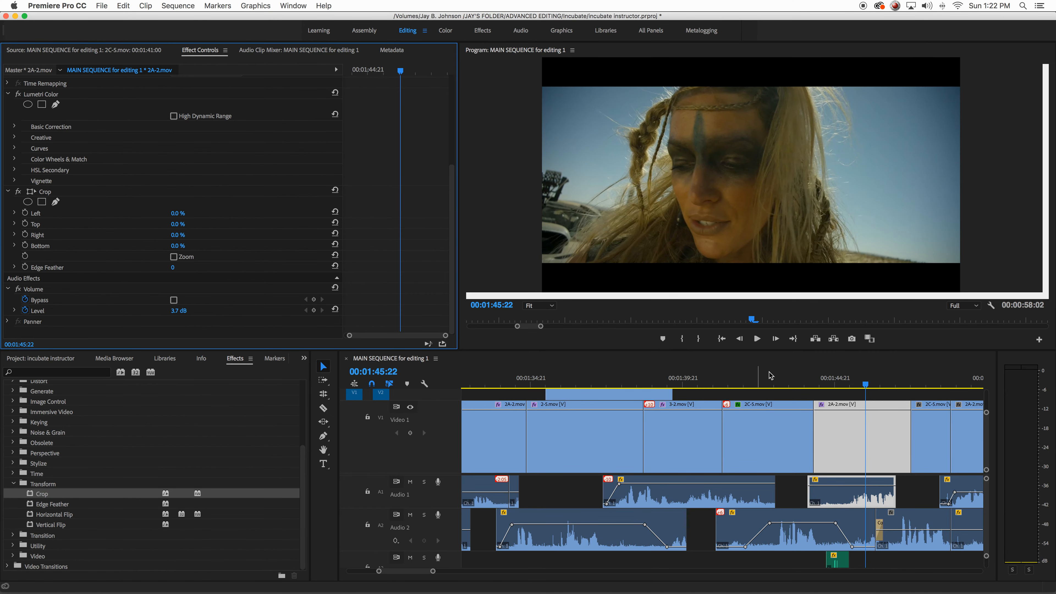
# Load the 2A-2.mov sequence clip into the source view with the playhead at 00:01:46:02, and again at 00:01:45:21
pyautogui.moveTo(849, 378); pyautogui.dragTo(871, 378)
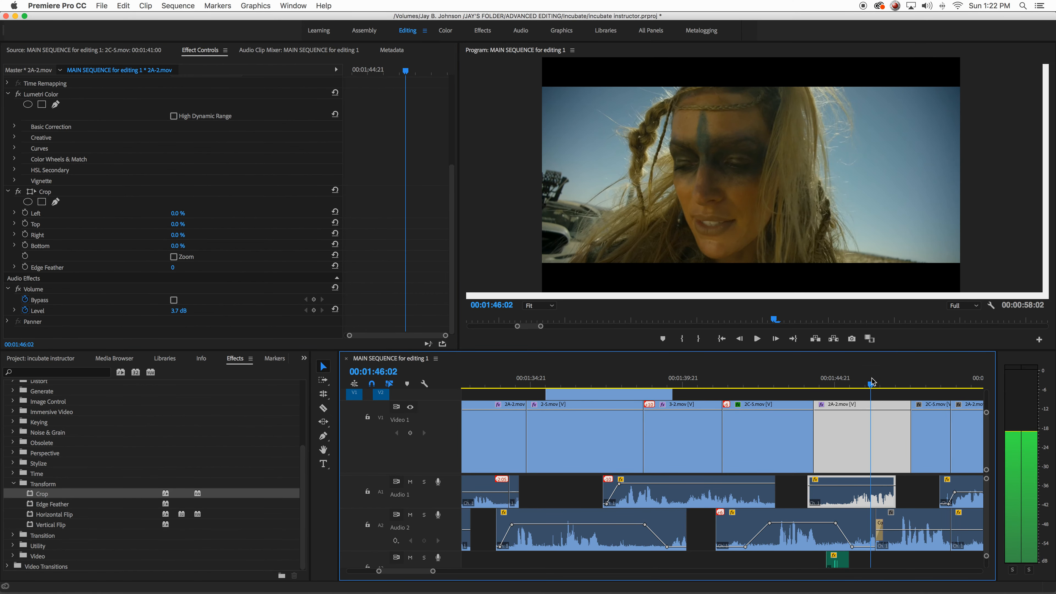
pyautogui.doubleClick(859, 430)
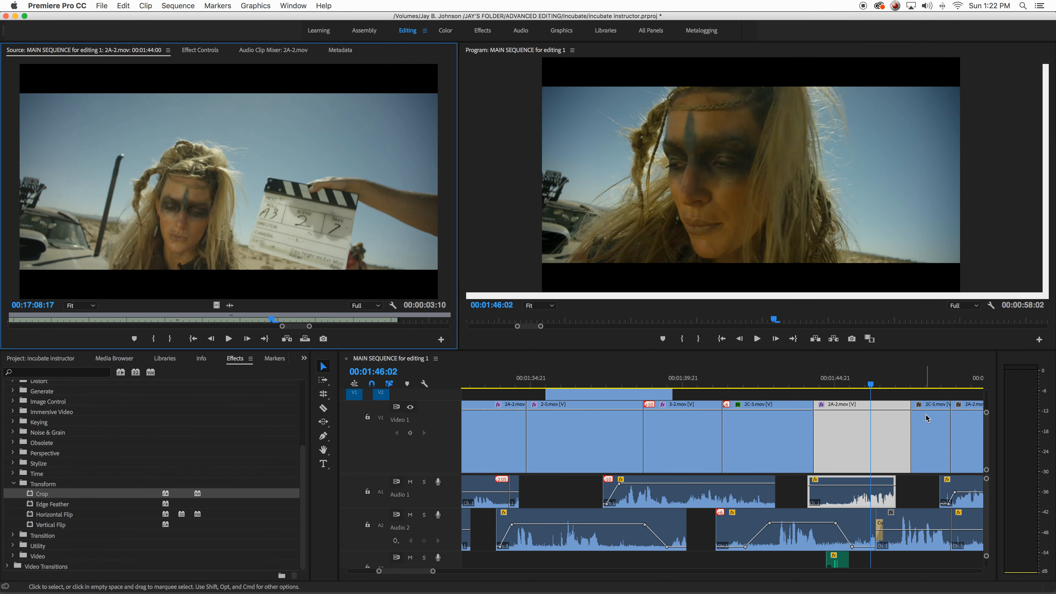
pyautogui.click(851, 386)
pyautogui.moveTo(852, 384); pyautogui.dragTo(864, 384)
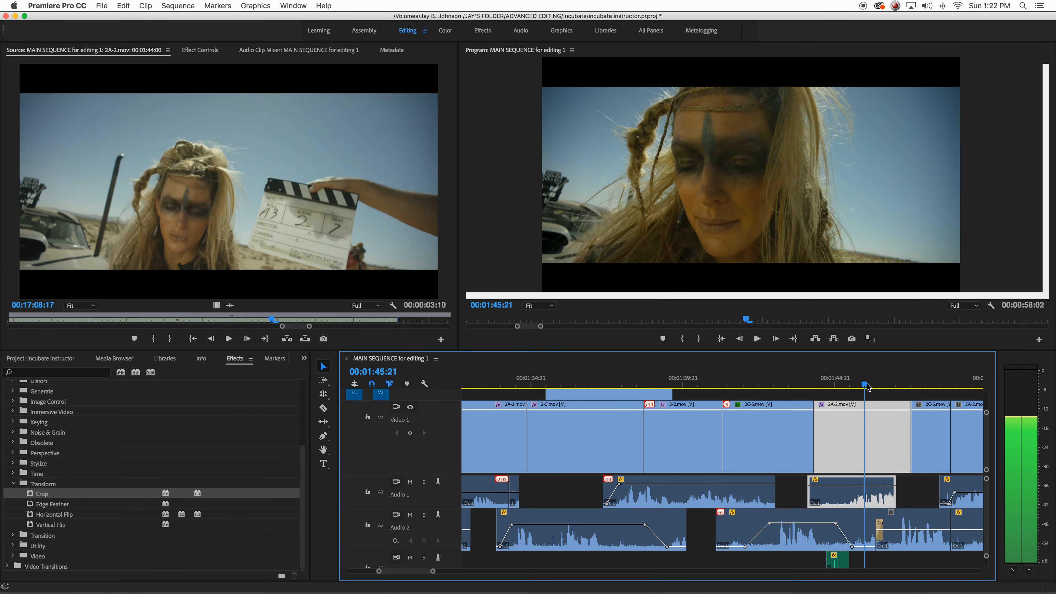
pyautogui.doubleClick(876, 434)
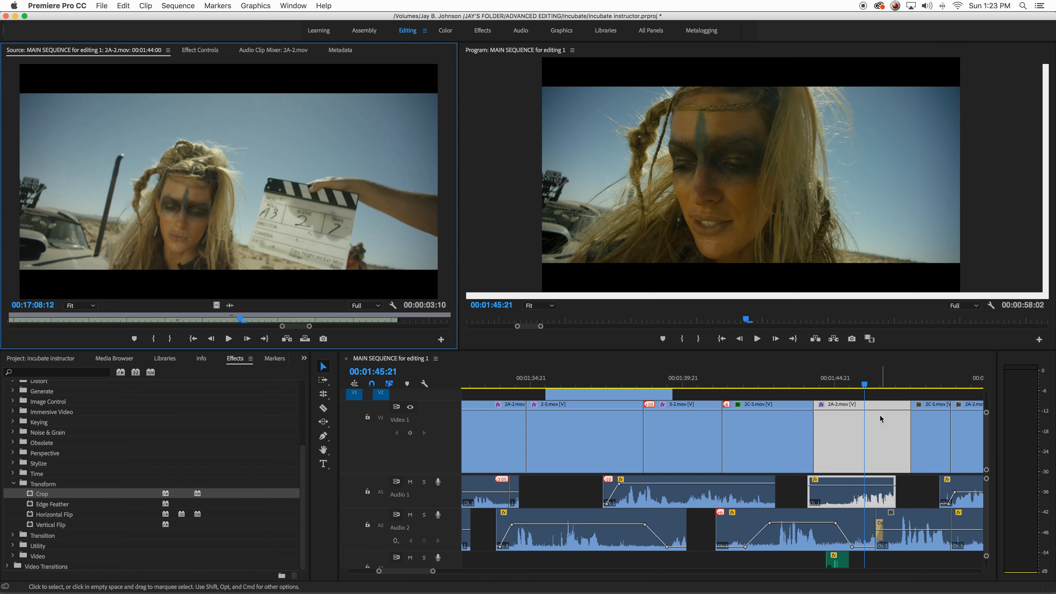
# Check the sequence frames at 00:01:48:00, 00:01:45:05 and 00:01:46:00, and cue the 2A-2.mov source clip to 00:17:08:13
pyautogui.scroll(-3, 881, 419)
pyautogui.click(884, 383)
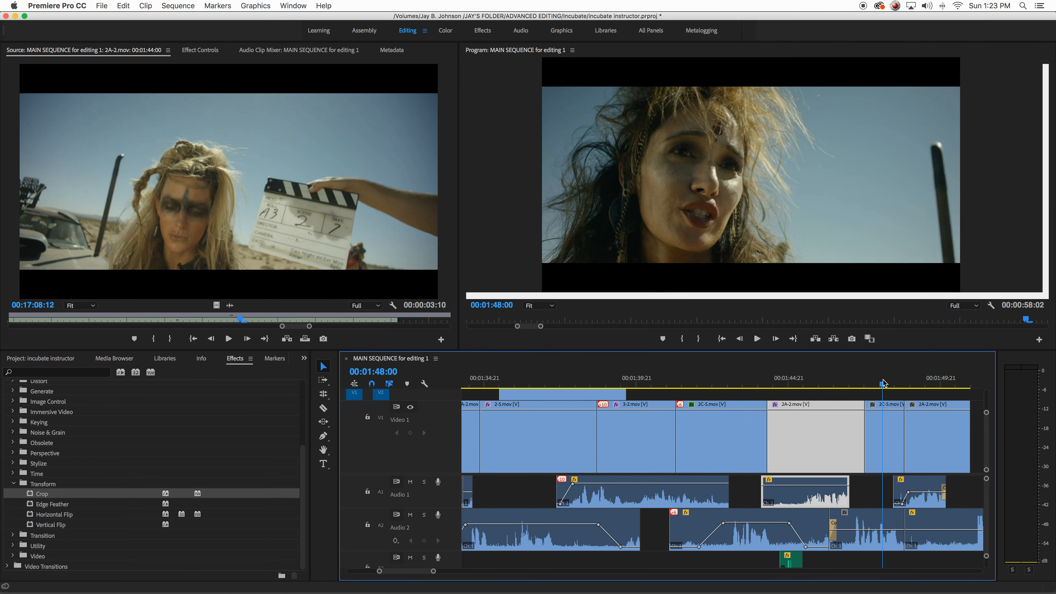
pyautogui.click(798, 383)
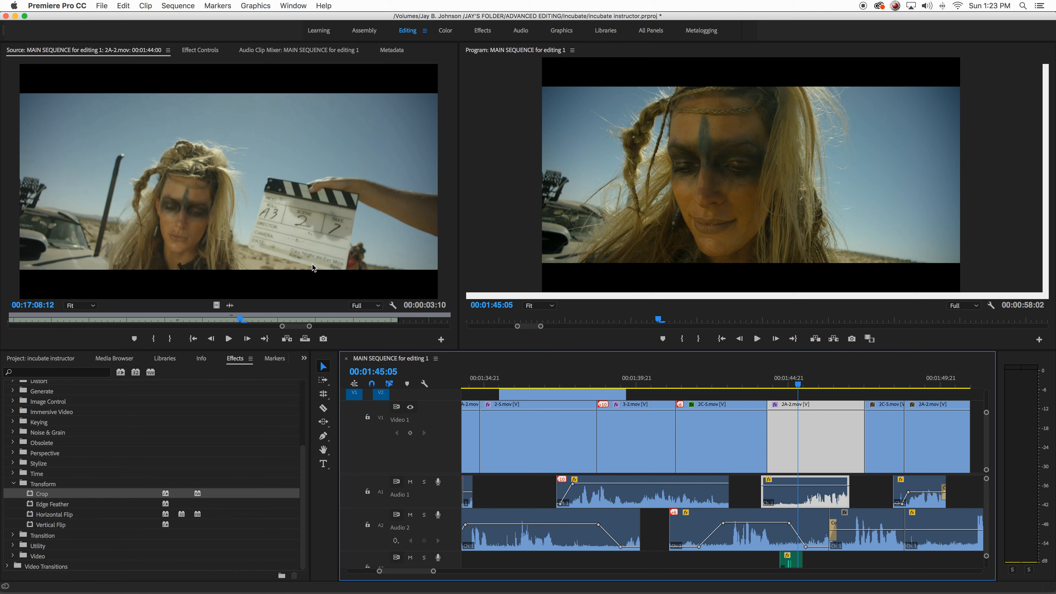
pyautogui.moveTo(819, 383); pyautogui.dragTo(822, 384)
pyautogui.click(241, 264)
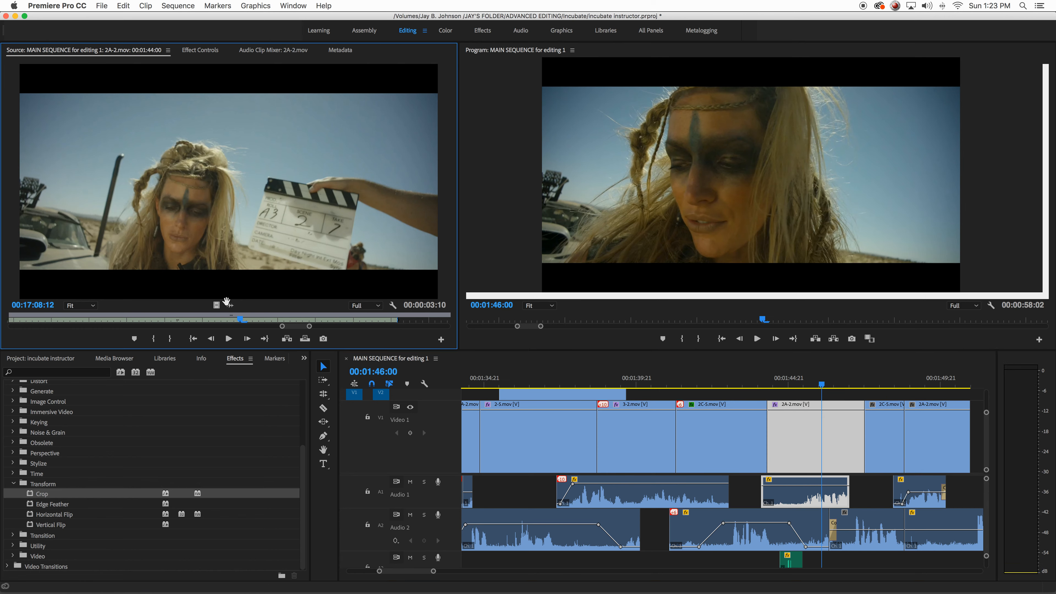
pyautogui.moveTo(249, 319)
pyautogui.mouseDown()
pyautogui.moveTo(258, 319)
pyautogui.moveTo(227, 319)
pyautogui.moveTo(247, 319)
pyautogui.mouseUp()
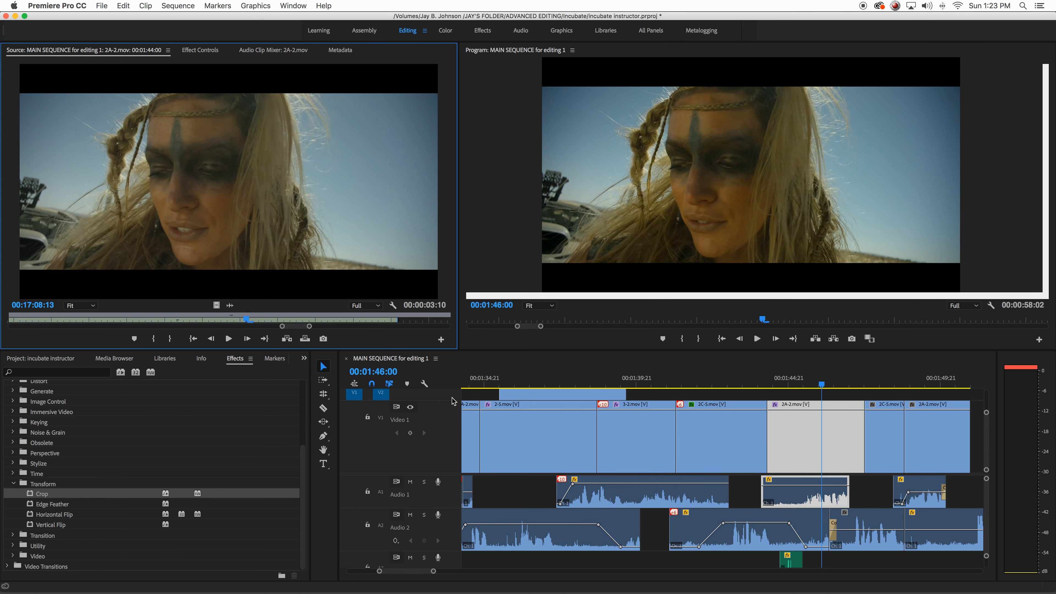
# Move the playhead to 00:01:45:22, show the 2A-2.mov clip's effect settings and apply another Crop effect to it
pyautogui.click(820, 382)
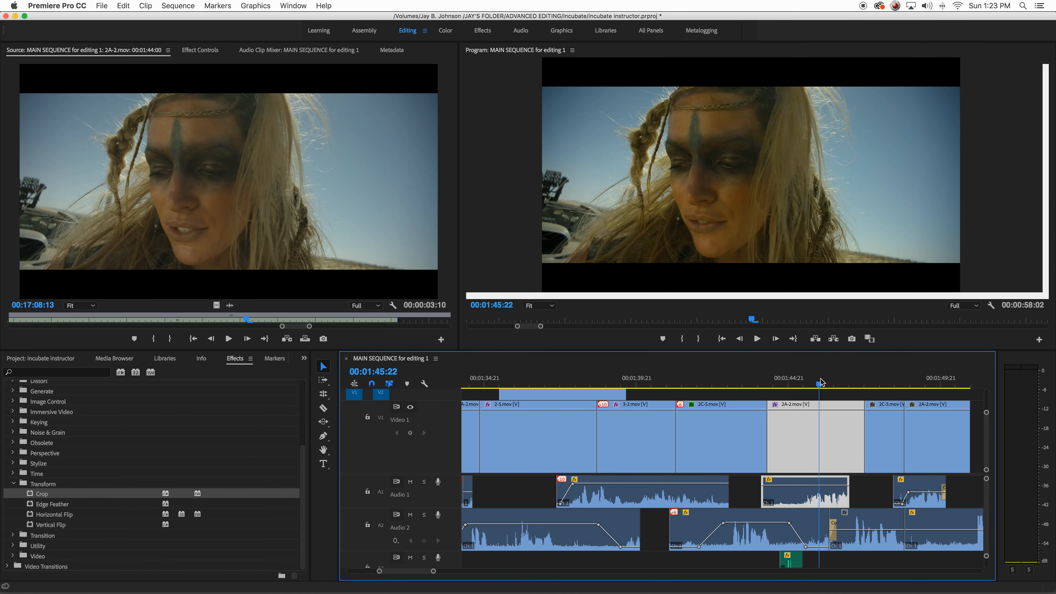
pyautogui.doubleClick(824, 425)
pyautogui.click(207, 52)
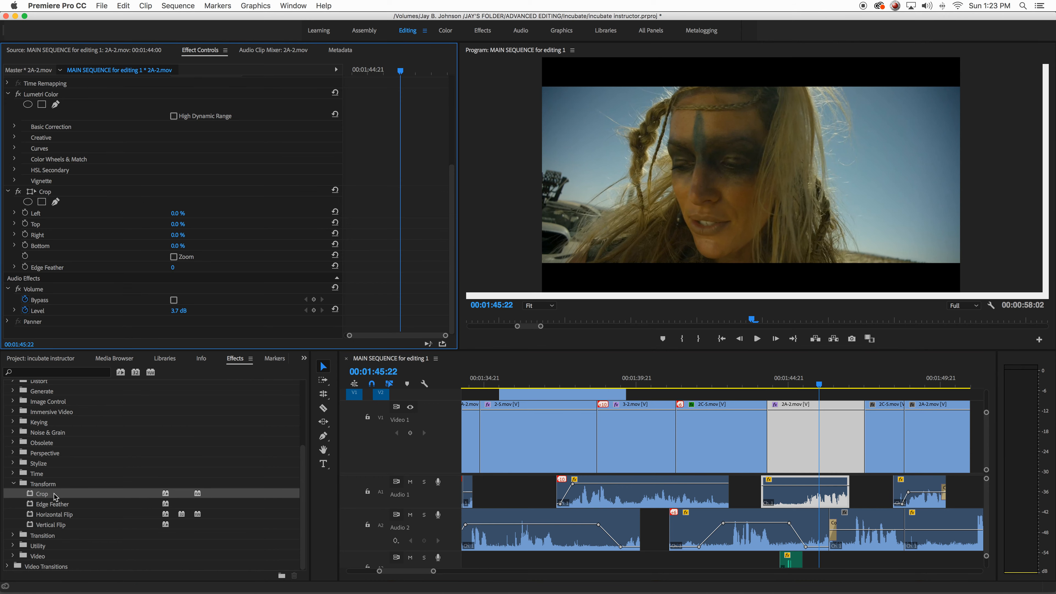
pyautogui.doubleClick(30, 496)
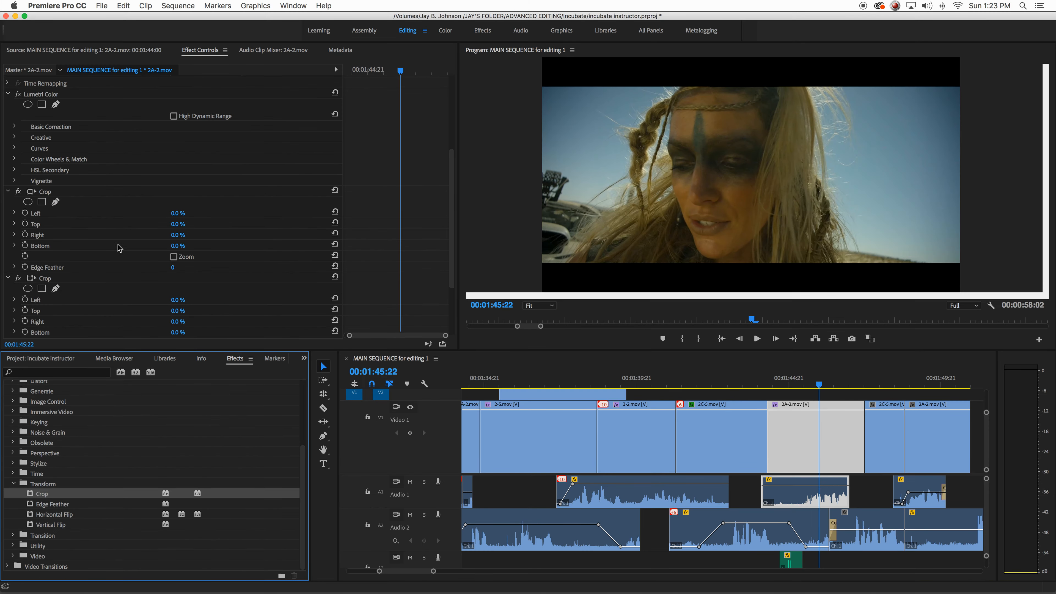
# Set the second Crop effect of the 2A-2.mov clip to Left 28.2% and Right 34.6%
pyautogui.doubleClick(837, 425)
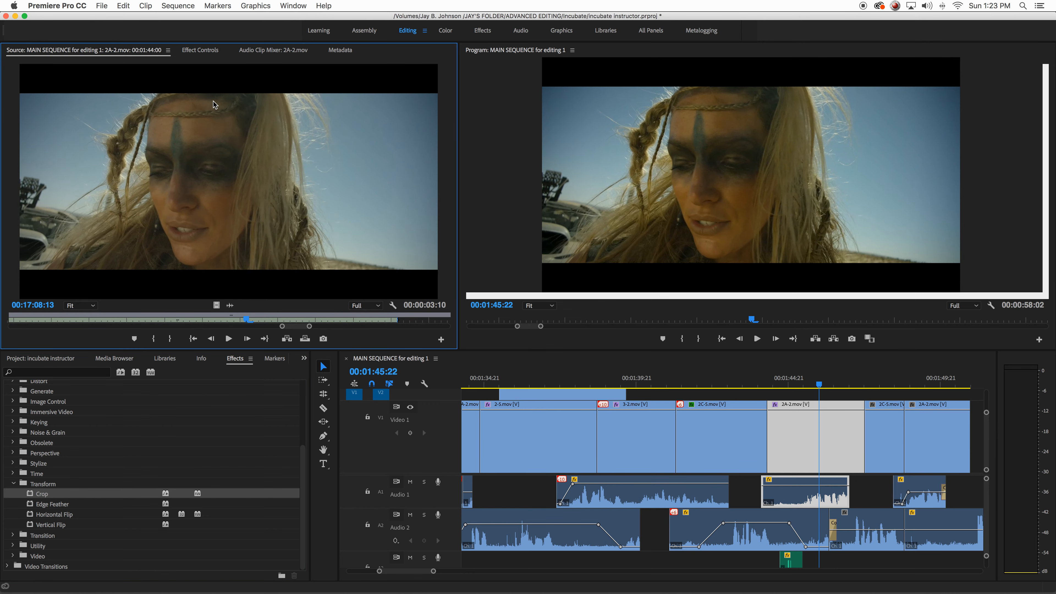
pyautogui.click(200, 51)
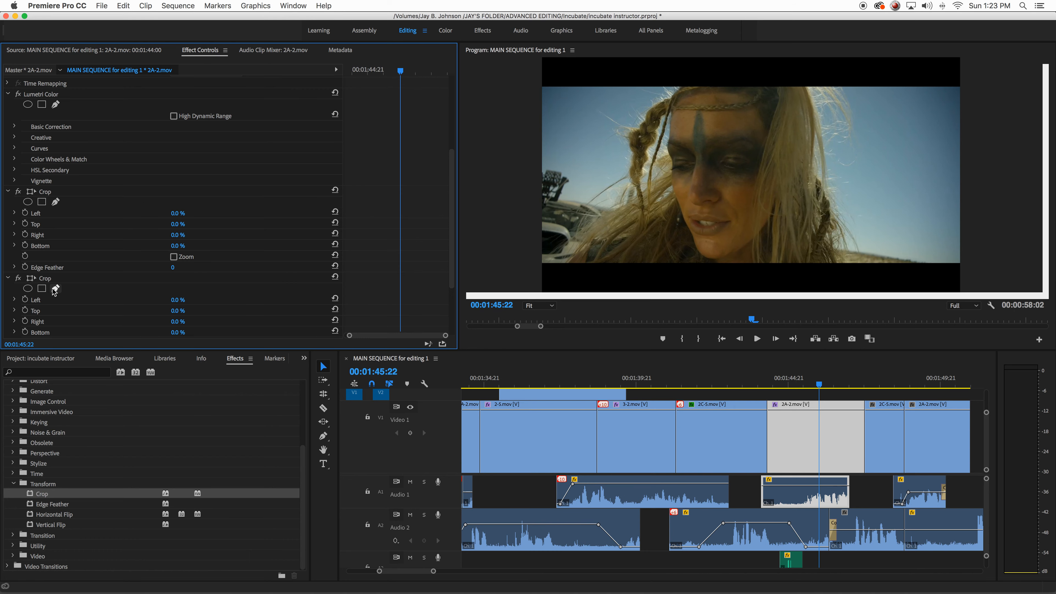
pyautogui.scroll(-1, 33, 311)
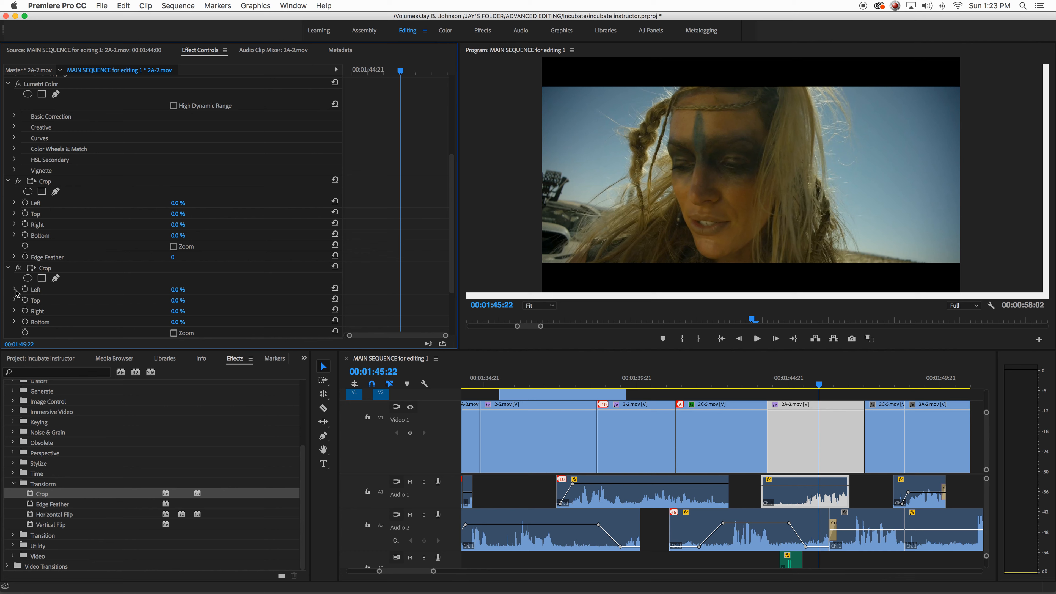
pyautogui.click(15, 290)
pyautogui.moveTo(28, 310); pyautogui.dragTo(106, 310)
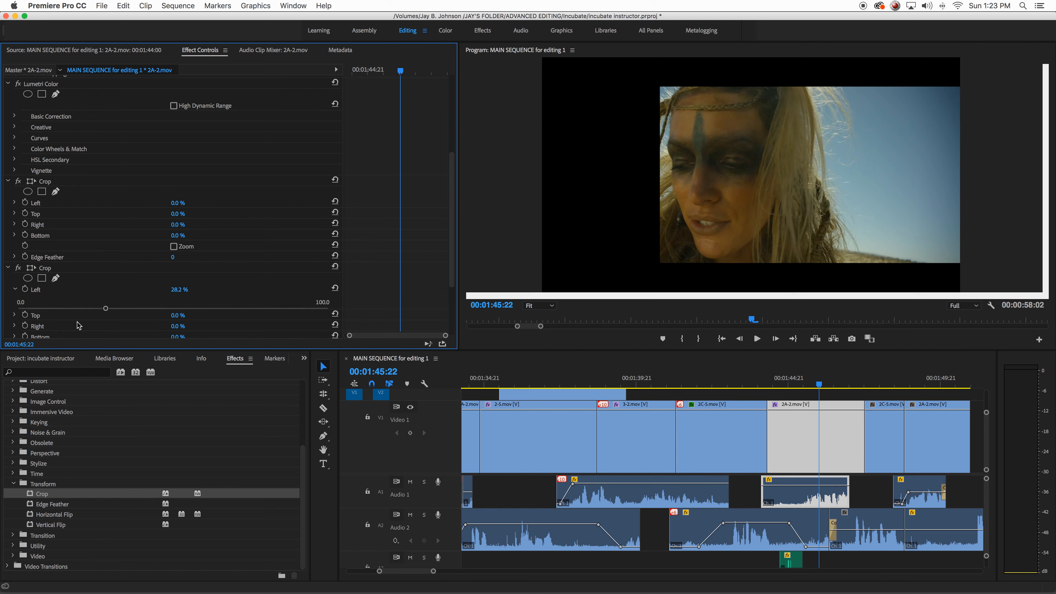
pyautogui.scroll(-2, 77, 328)
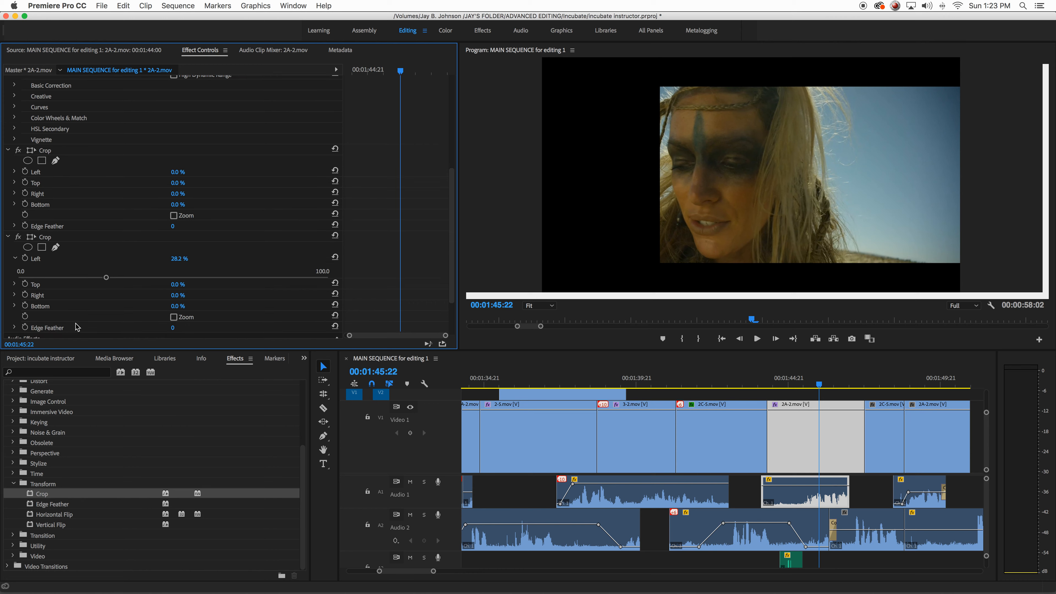
pyautogui.click(15, 295)
pyautogui.moveTo(42, 317); pyautogui.dragTo(126, 320)
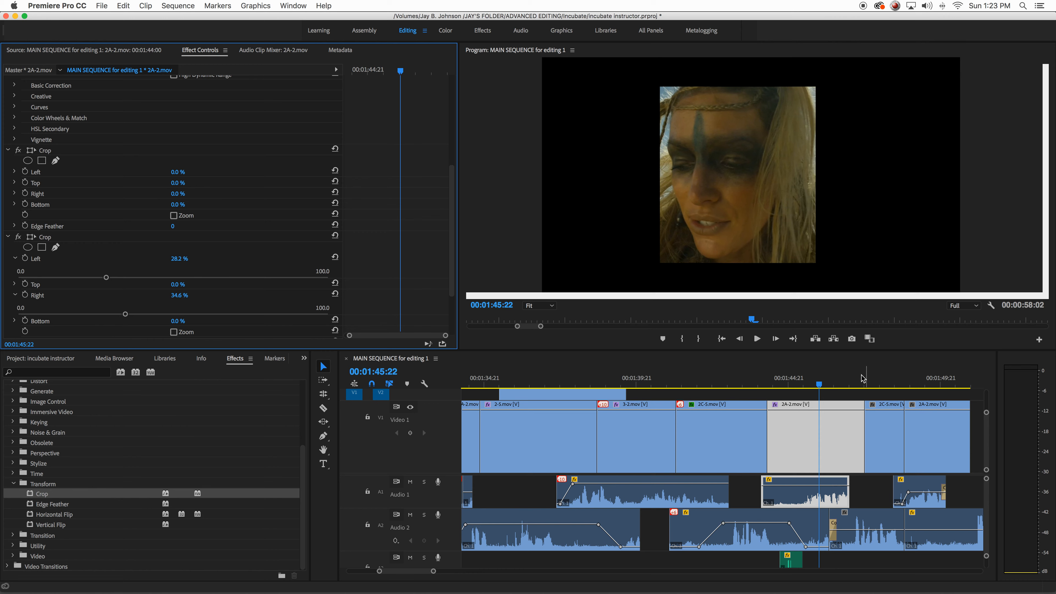
# Play the sequence from within the 2C-5.mov clip through the cropped 2A-2.mov clip, then stop at 00:01:48:13
pyautogui.click(733, 387)
pyautogui.press('space')
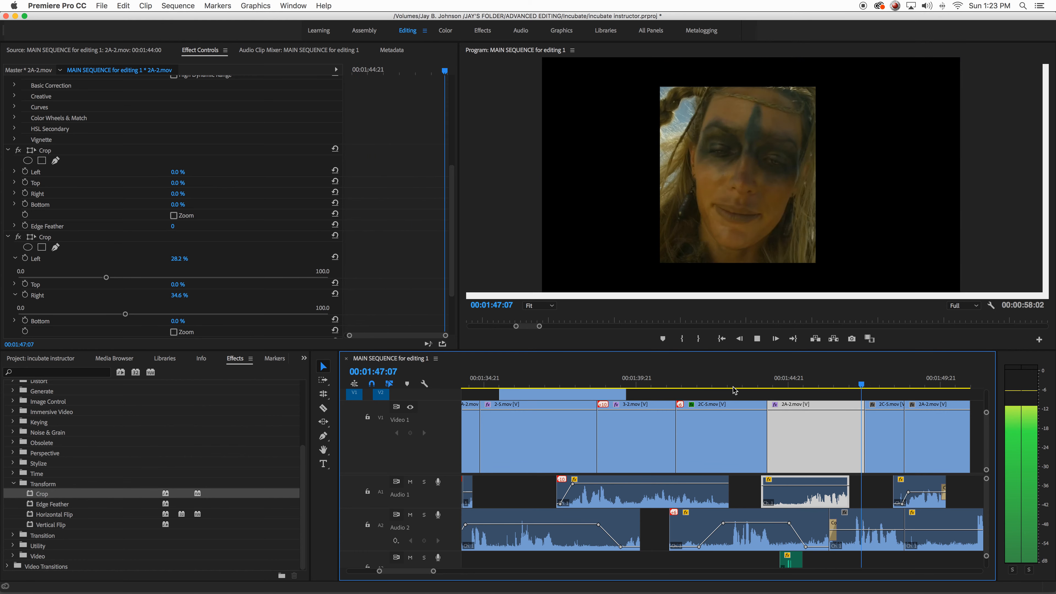
pyautogui.press('space')
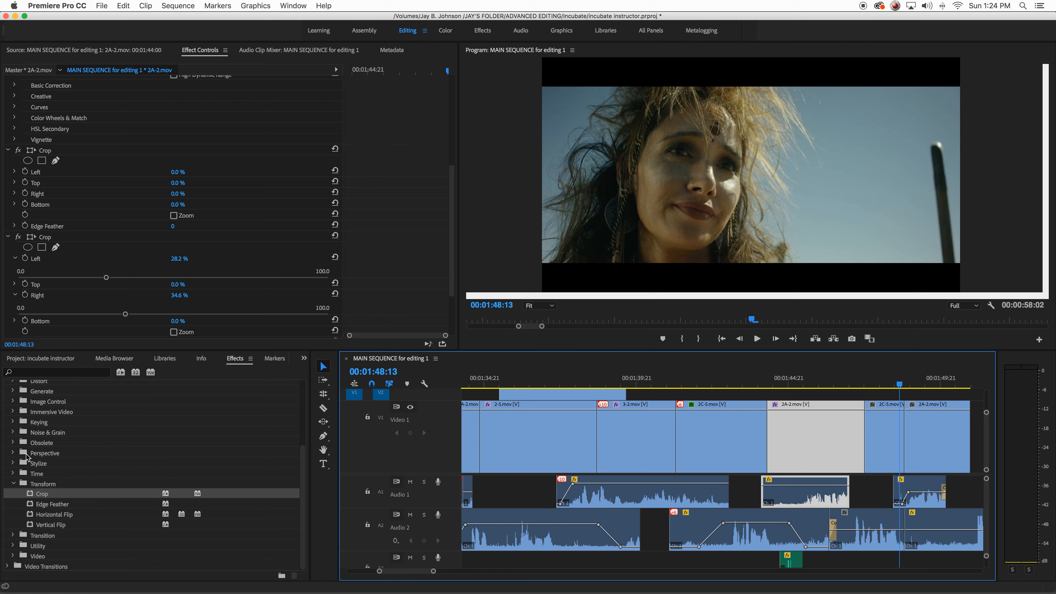
# Collapse the Transform category and briefly expand the Obsolete category to look through its video effects
pyautogui.click(13, 484)
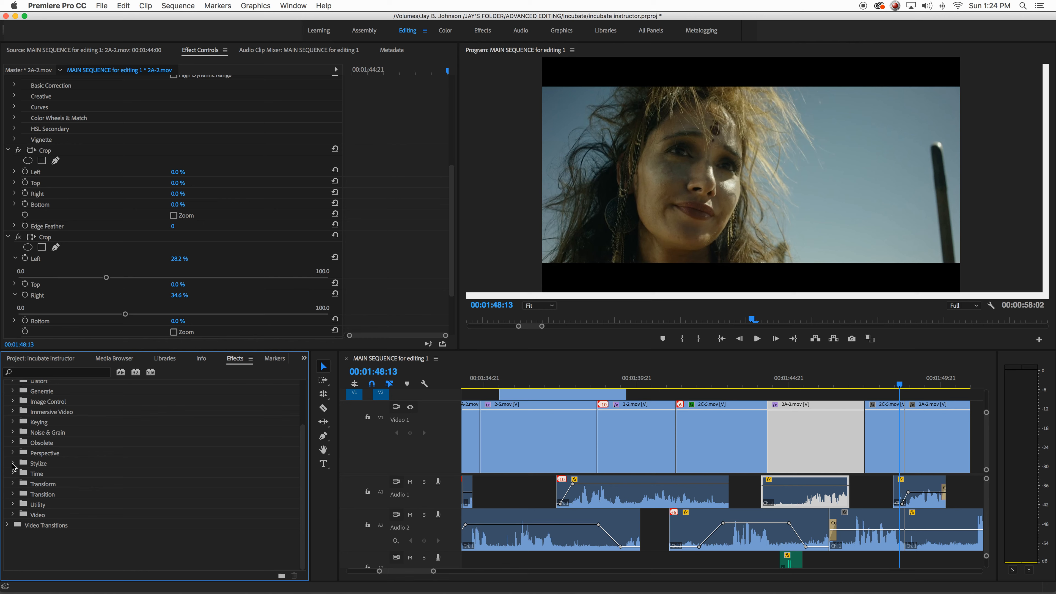
pyautogui.click(13, 442)
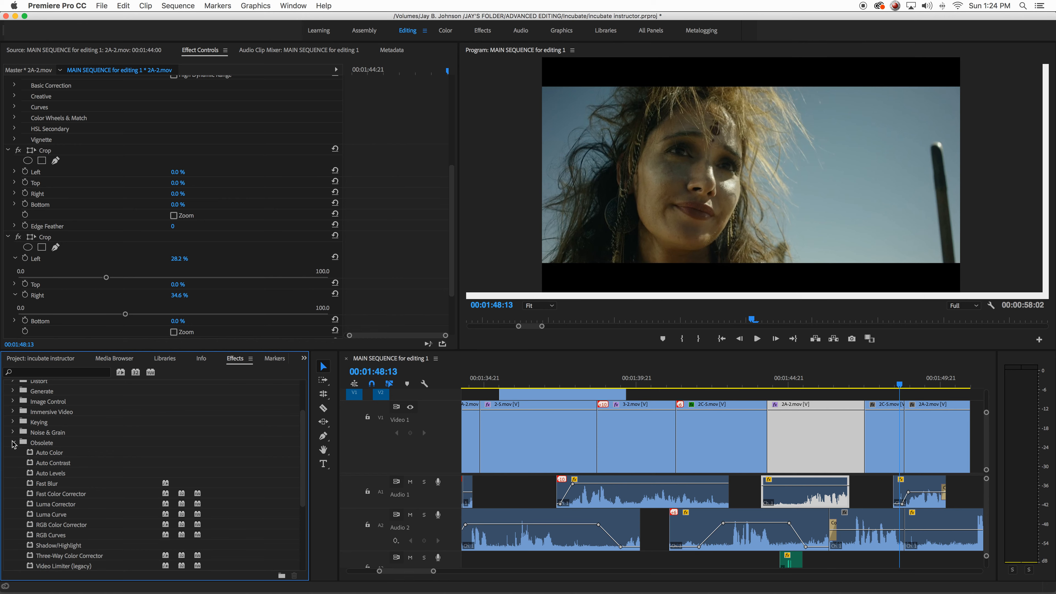
pyautogui.click(13, 442)
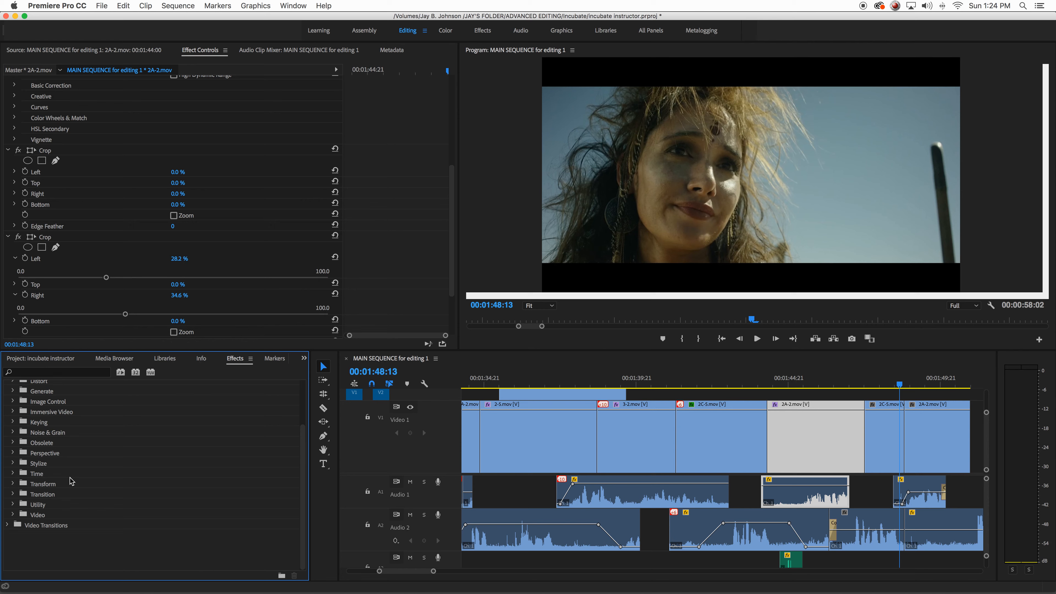